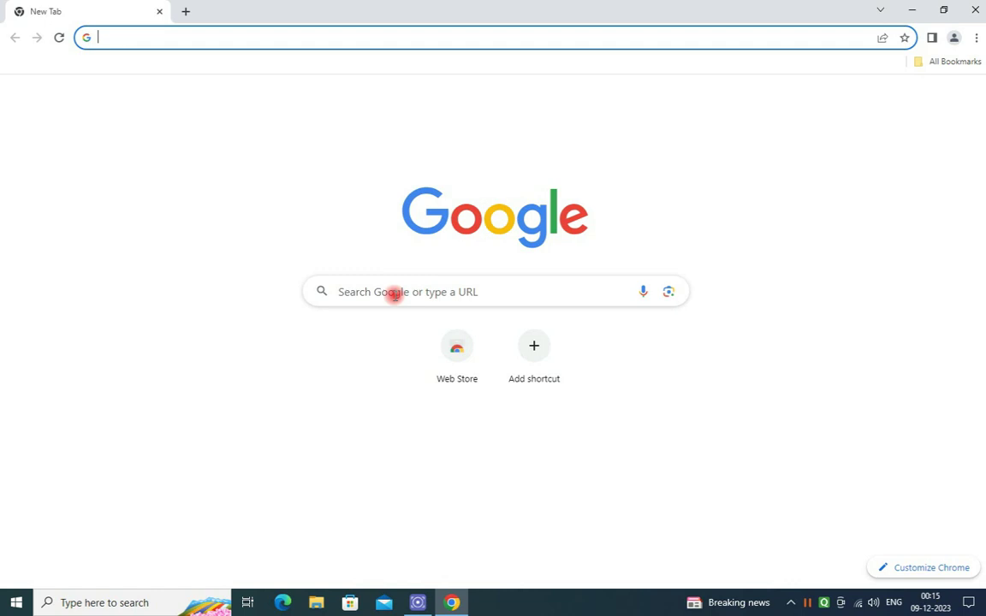
Step: Search Google for 'adobe reader' and open Adobe's Acrobat Reader download result to get the installer
{"action": "left_click", "coordinate": [374, 296]}
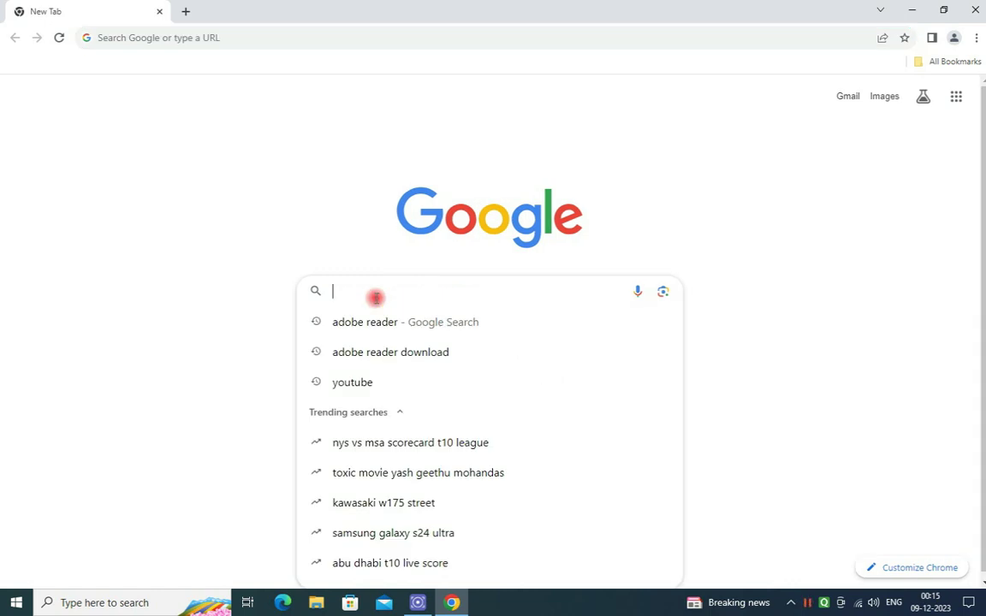
{"action": "type", "text": "adob"}
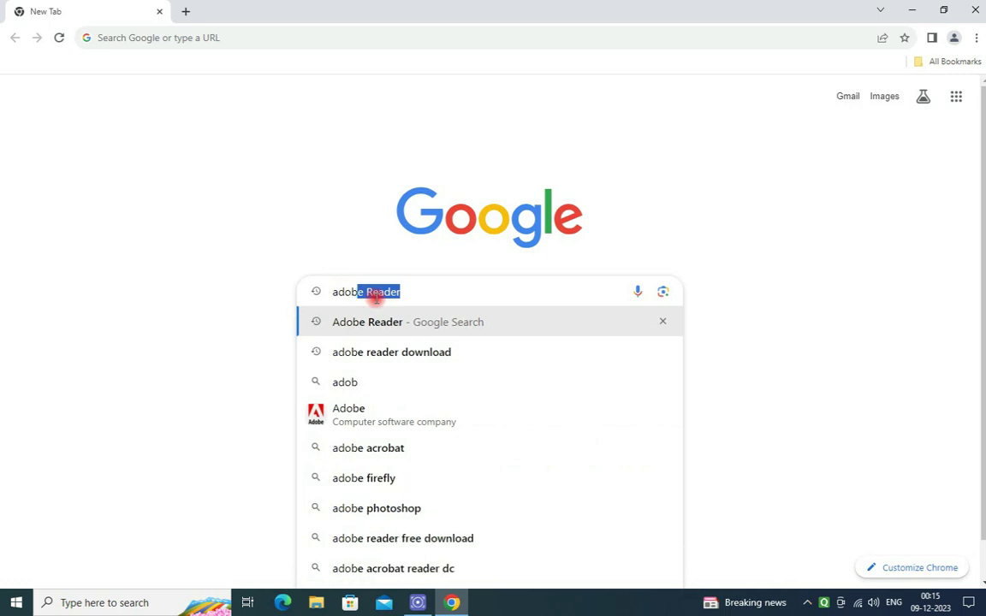
{"action": "type", "text": "e re"}
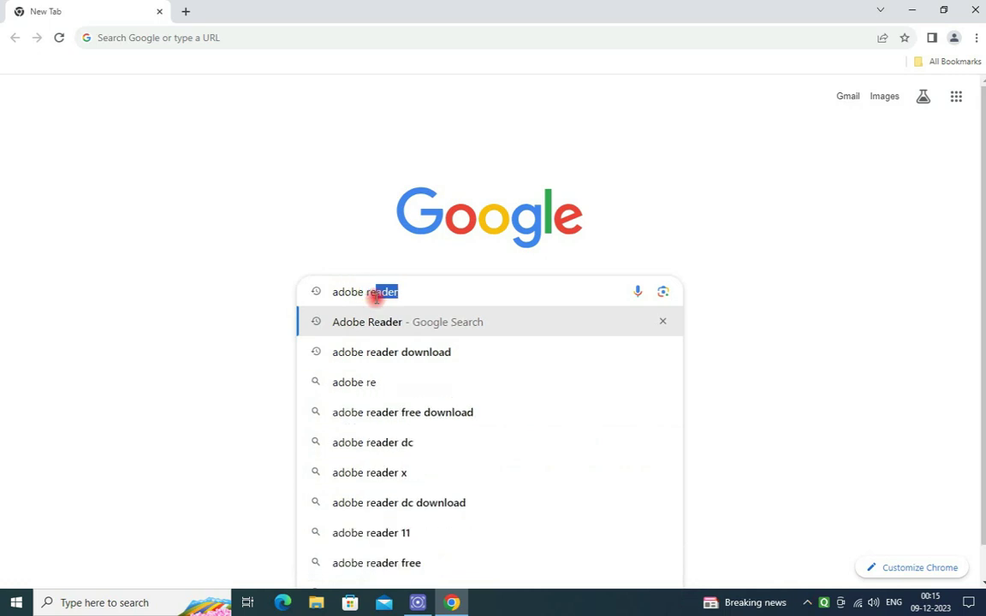
{"action": "type", "text": "ader"}
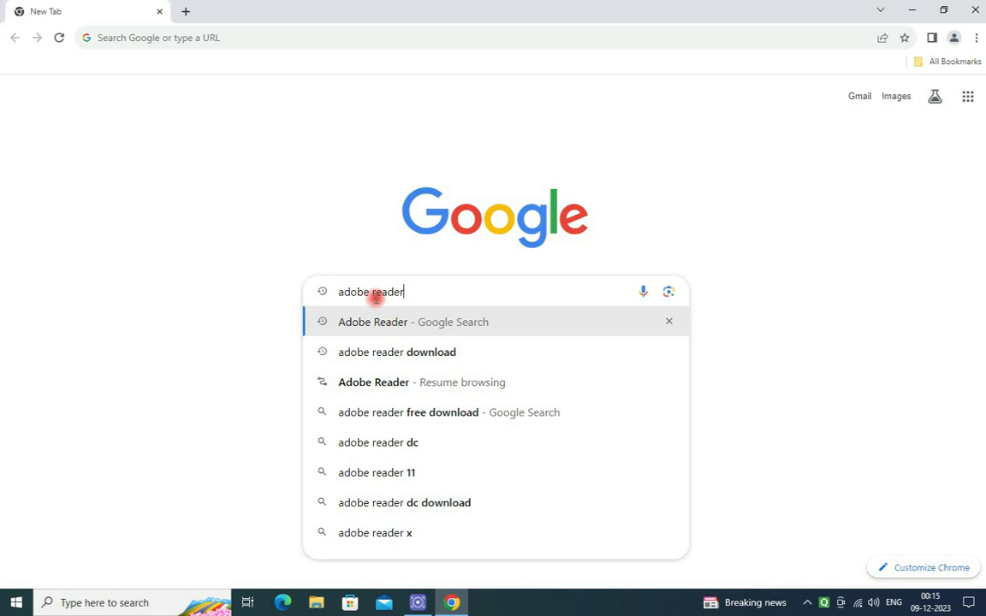
{"action": "left_click", "coordinate": [417, 354]}
{"action": "left_click", "coordinate": [423, 228]}
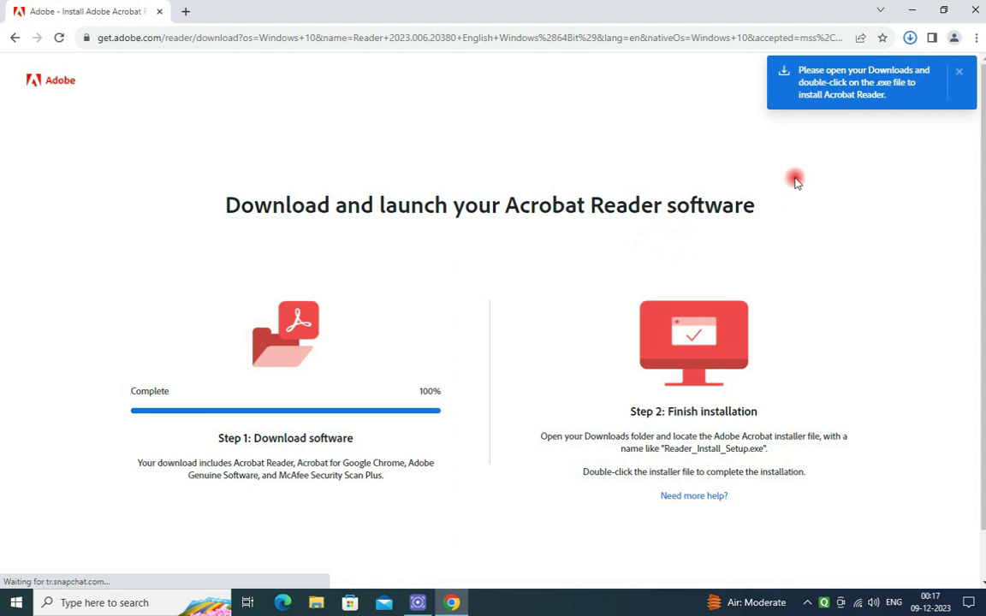
Step: Run the downloaded Reader_Install_Setup from the Downloads folder, then close the folder window
{"action": "left_click", "coordinate": [918, 37]}
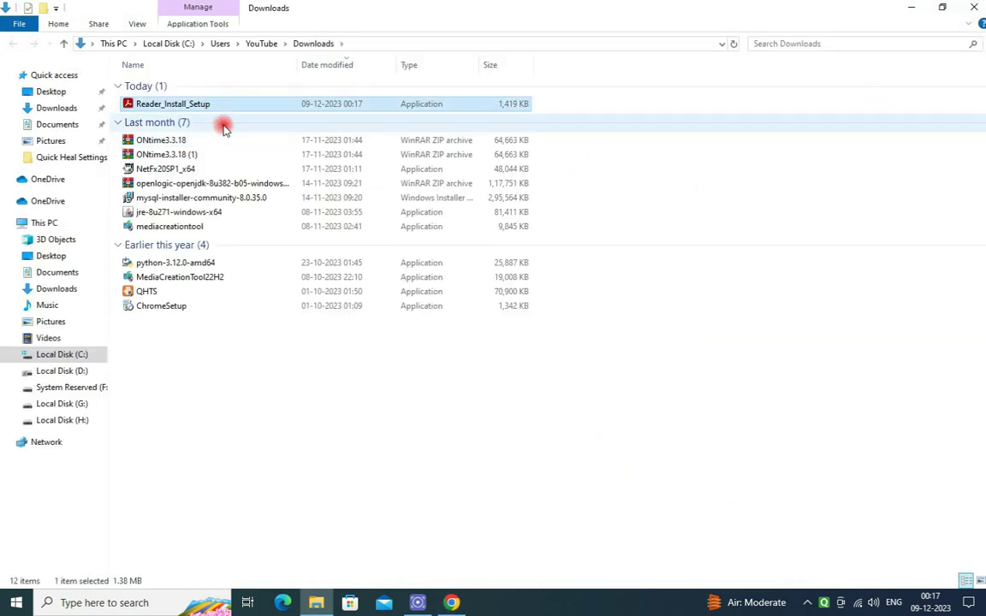
{"action": "double_click", "coordinate": [192, 105]}
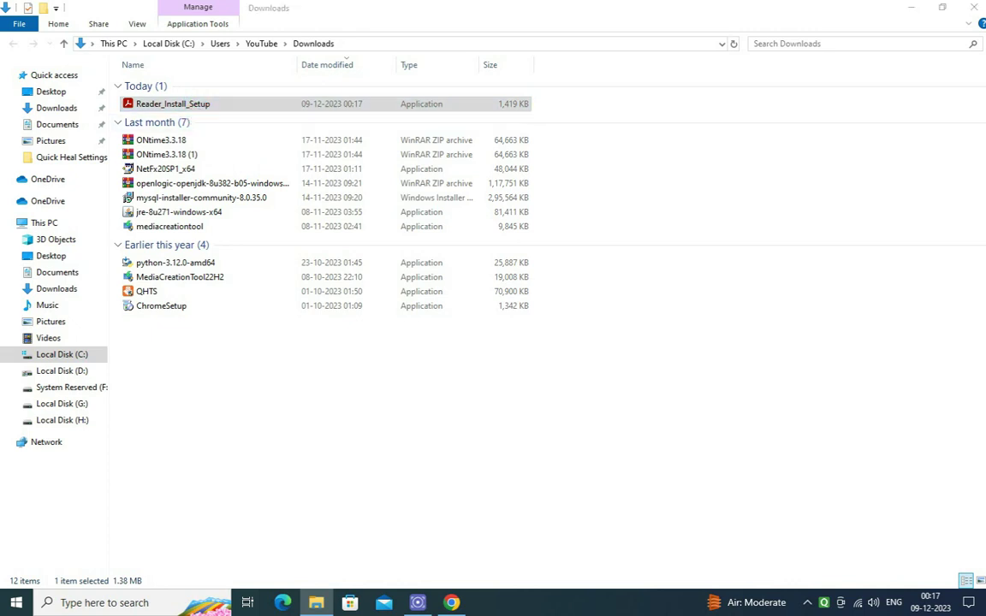
{"action": "left_click", "coordinate": [973, 9]}
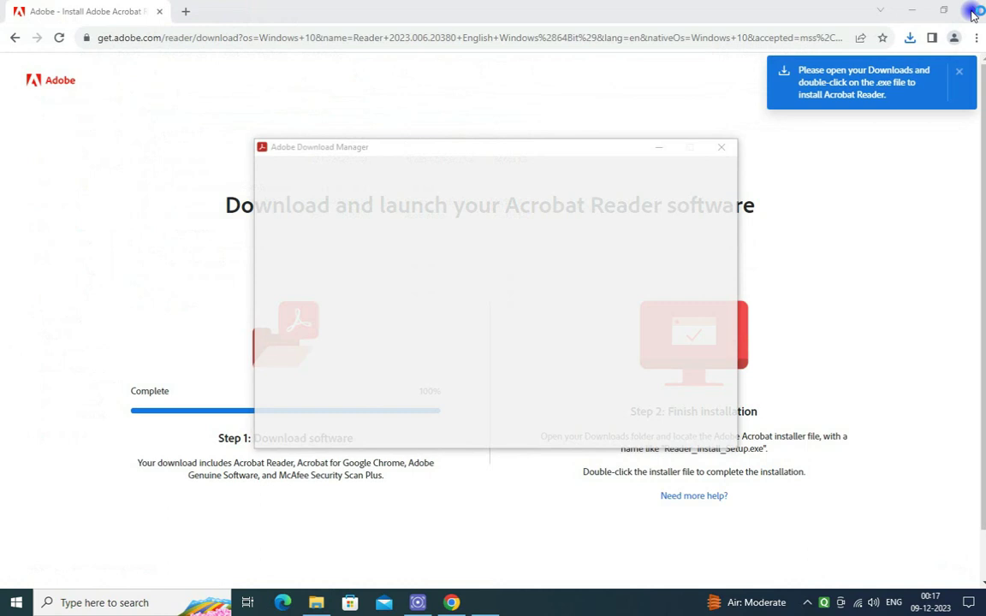
Step: Close Chrome while Reader installs and enable the newly added Acrobat extension
{"action": "left_click", "coordinate": [976, 10]}
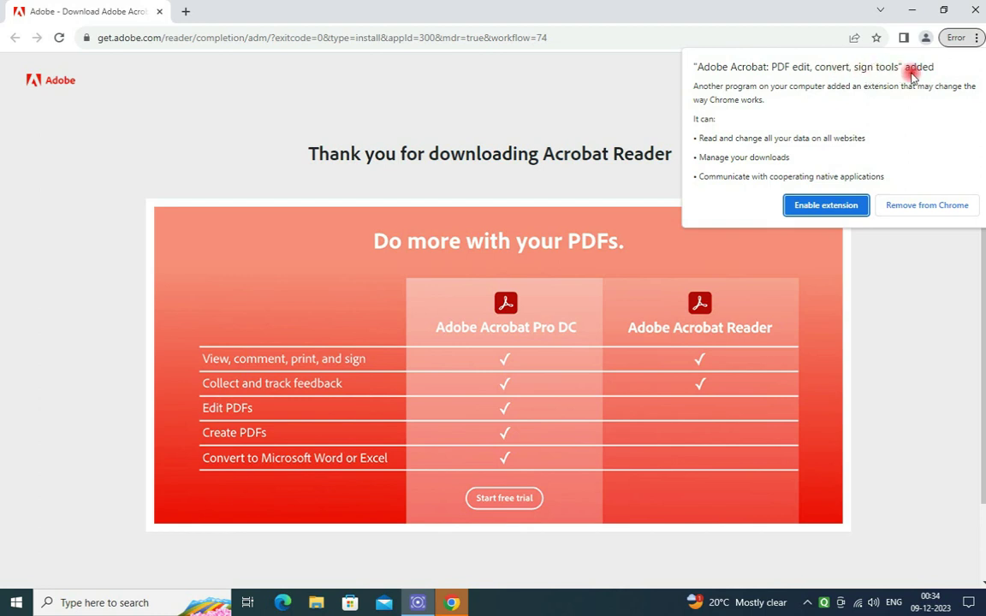
{"action": "left_click", "coordinate": [826, 205]}
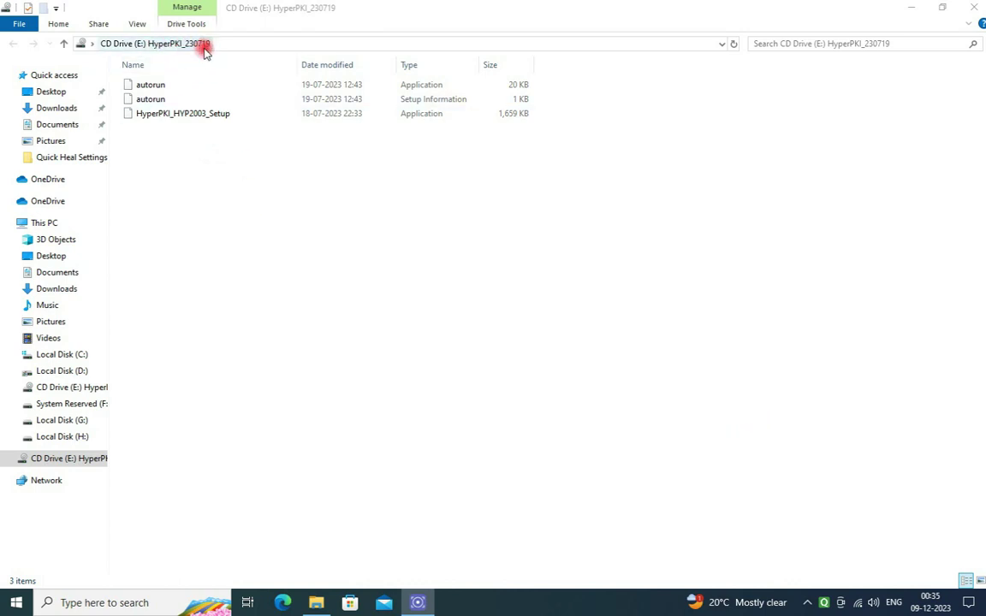
Step: Install HyperPKI_HYP2003_Setup from the CD to the default folder with Private CSP, then close the drive window
{"action": "left_click", "coordinate": [204, 115]}
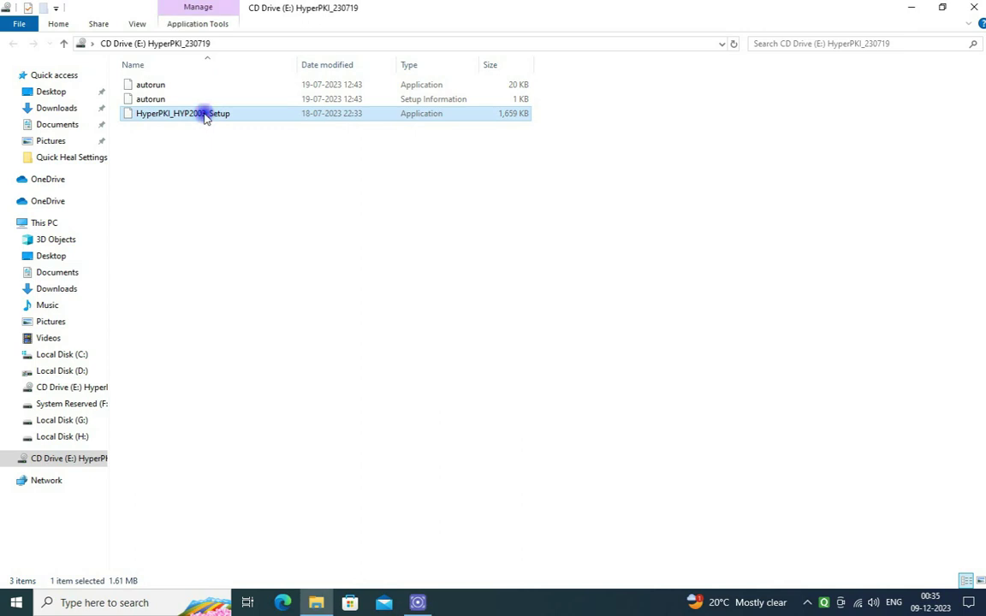
{"action": "double_click", "coordinate": [226, 117]}
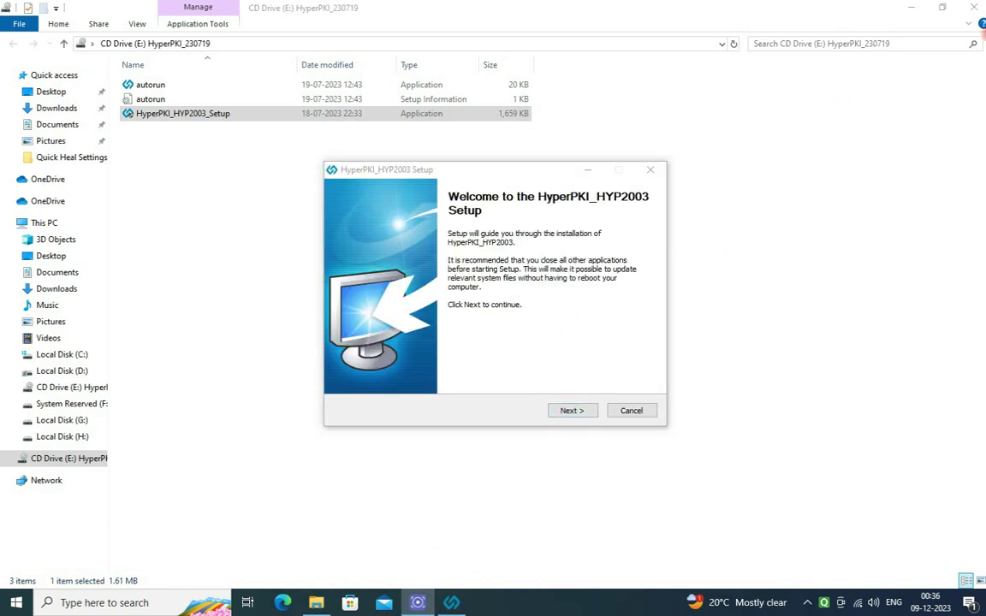
{"action": "left_click", "coordinate": [574, 411]}
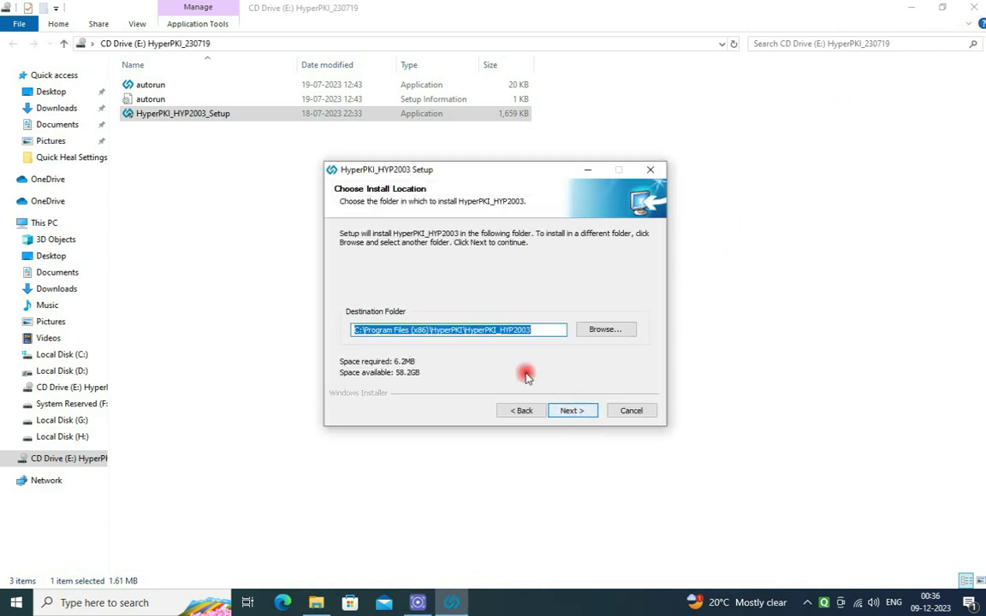
{"action": "left_click", "coordinate": [572, 411]}
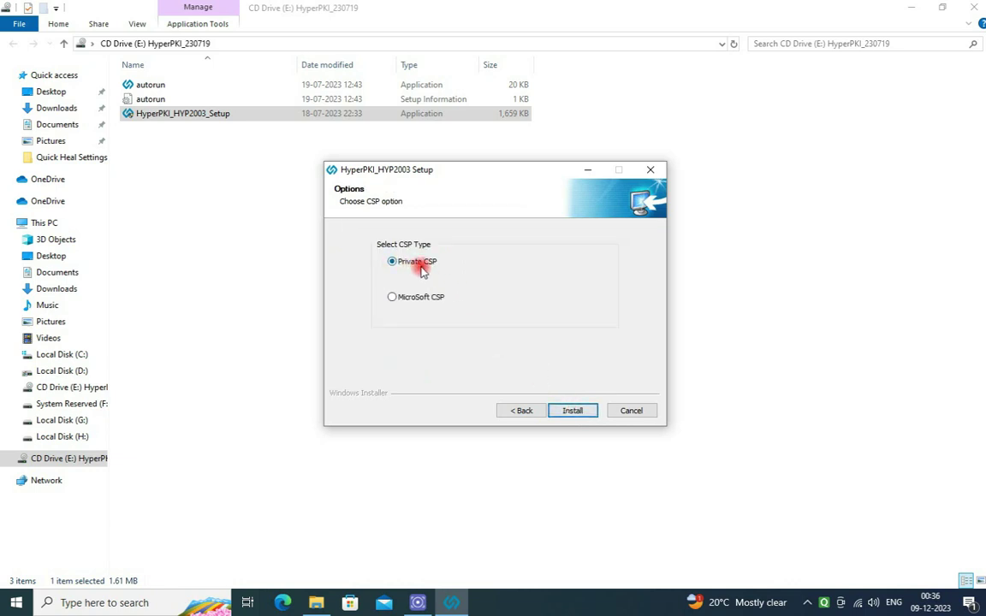
{"action": "left_click", "coordinate": [572, 410]}
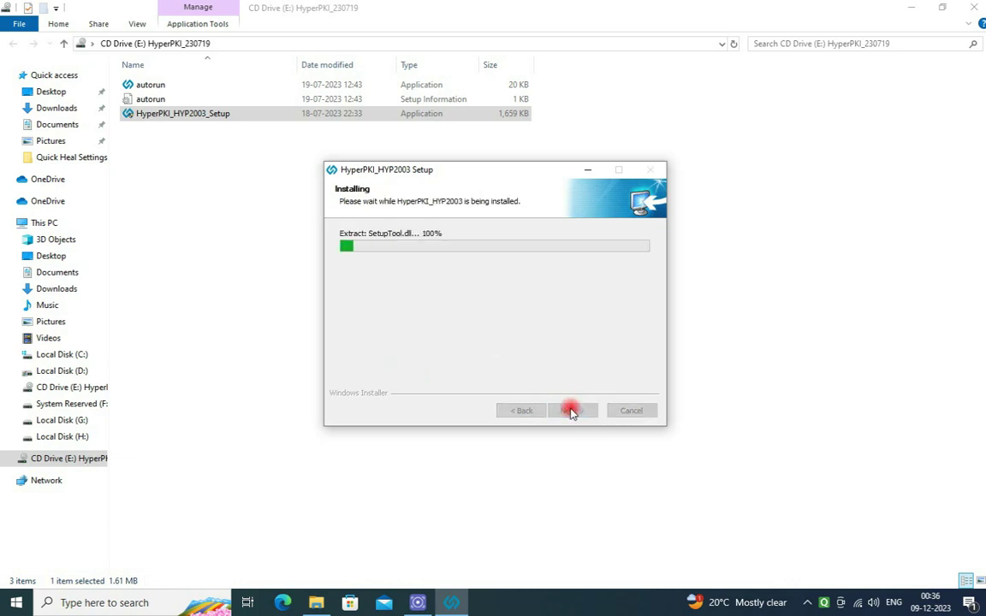
{"action": "left_click", "coordinate": [976, 8]}
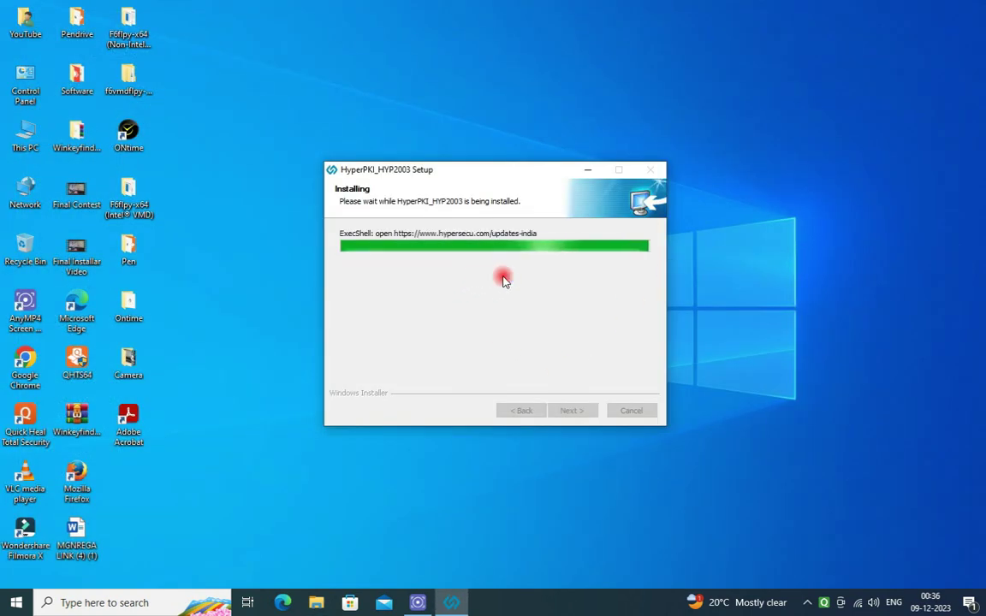
Step: Finish the HyperPKI setup wizard and show the downloaded HyperPKI_HYP2003_Setup.zip in its Downloads folder
{"action": "left_click", "coordinate": [570, 409]}
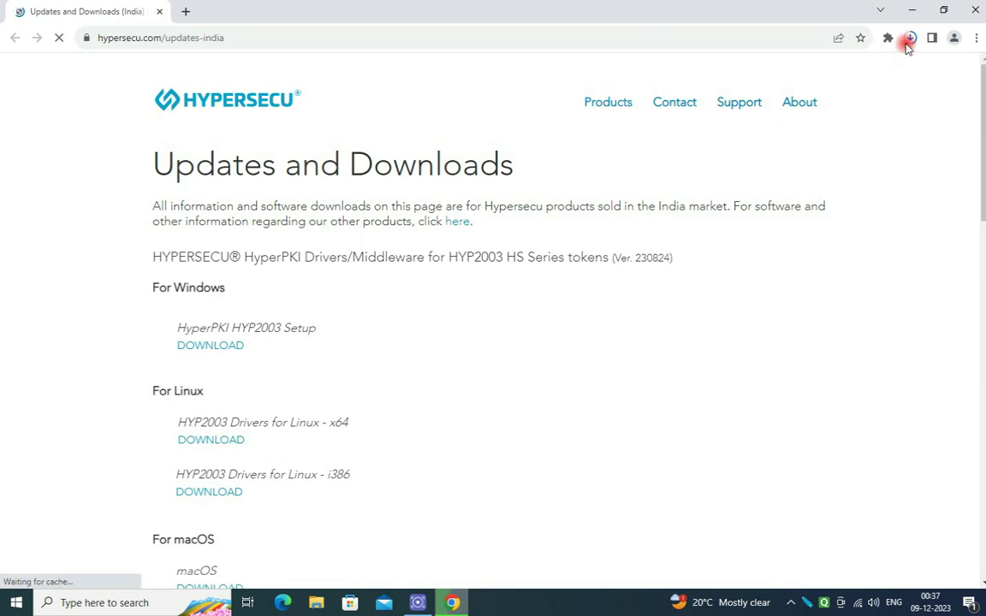
{"action": "left_click", "coordinate": [909, 38]}
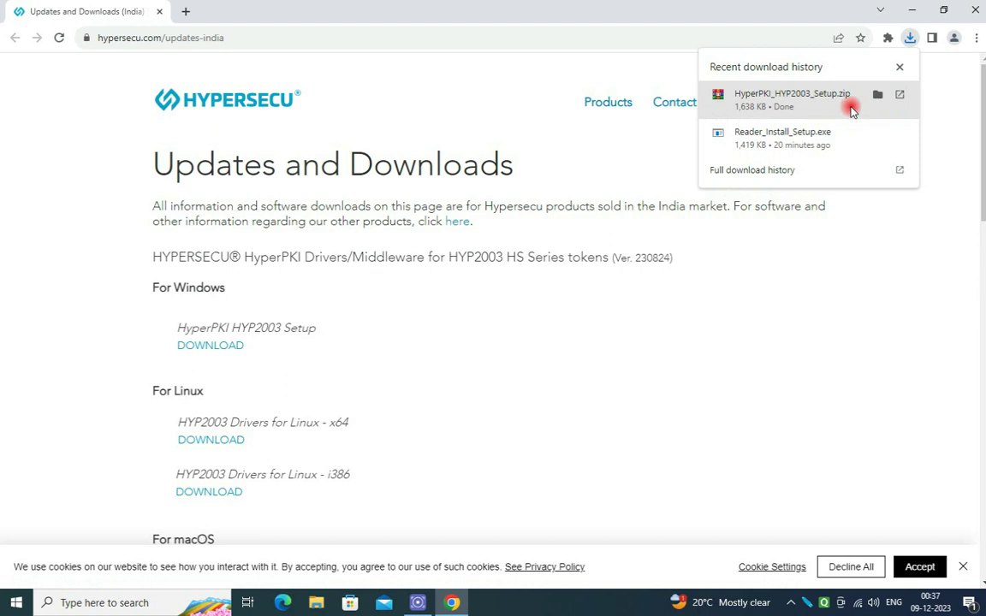
{"action": "left_click", "coordinate": [880, 97]}
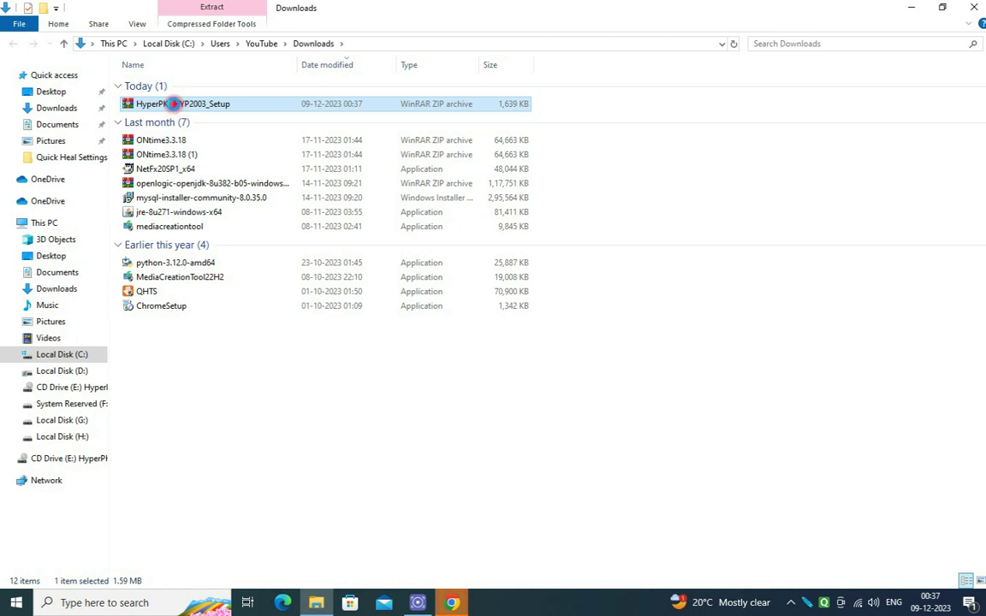
Step: Extract HyperPKI_HYP2003_Setup.zip into its own folder and select the setup application inside it
{"action": "right_click", "coordinate": [174, 104]}
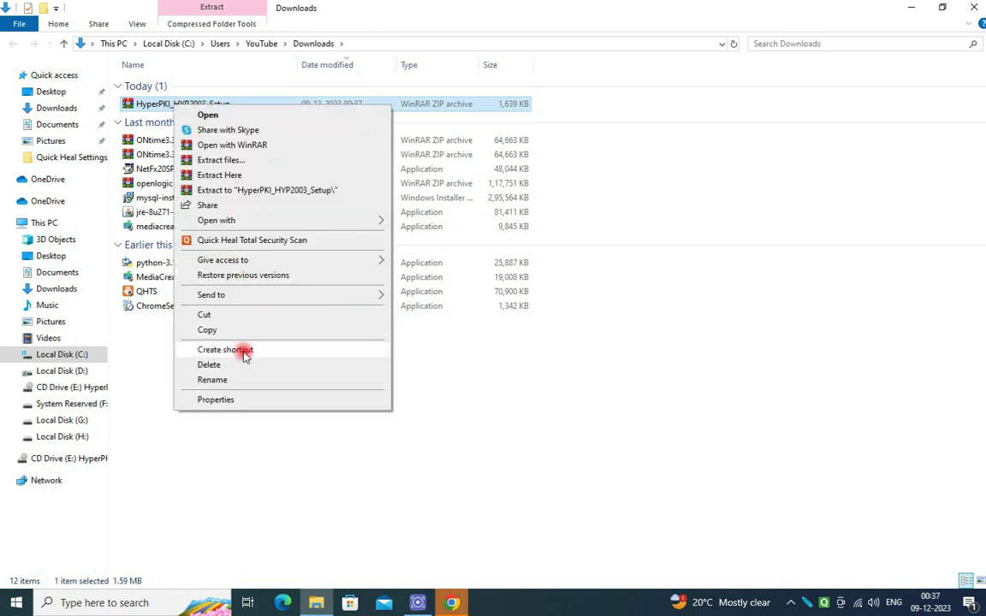
{"action": "left_click", "coordinate": [253, 190]}
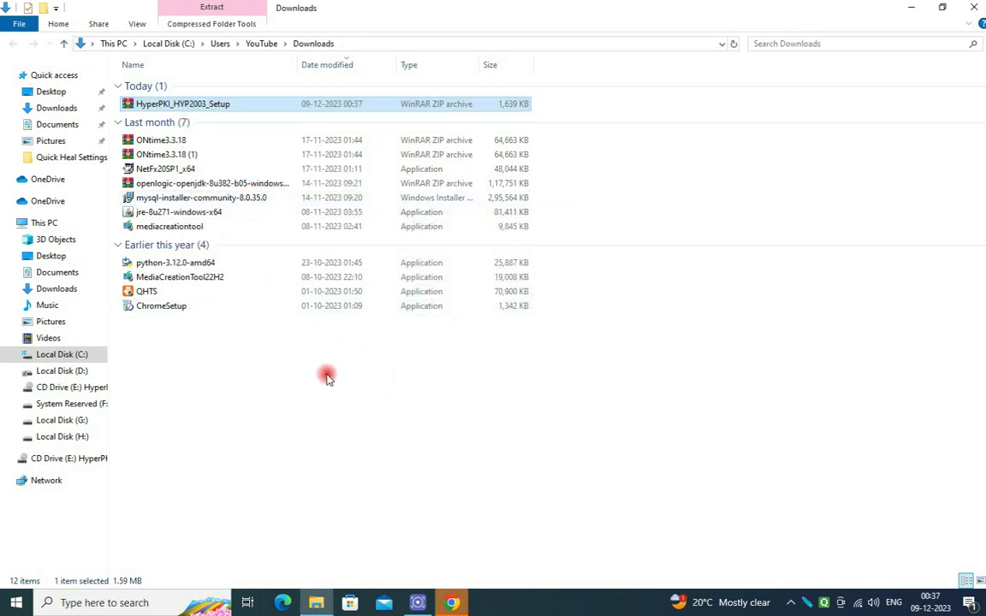
{"action": "left_click", "coordinate": [185, 122]}
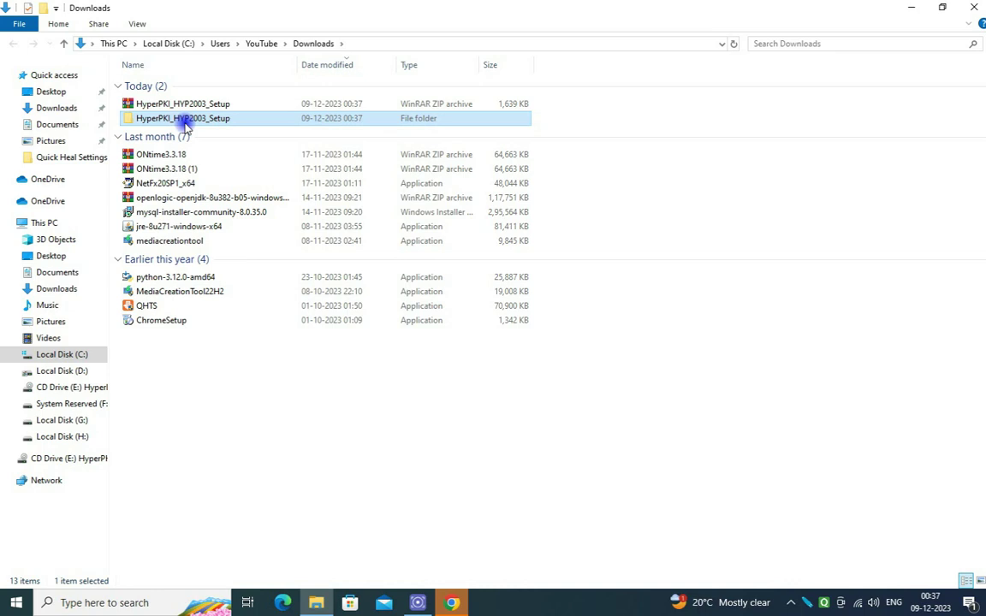
{"action": "double_click", "coordinate": [185, 121]}
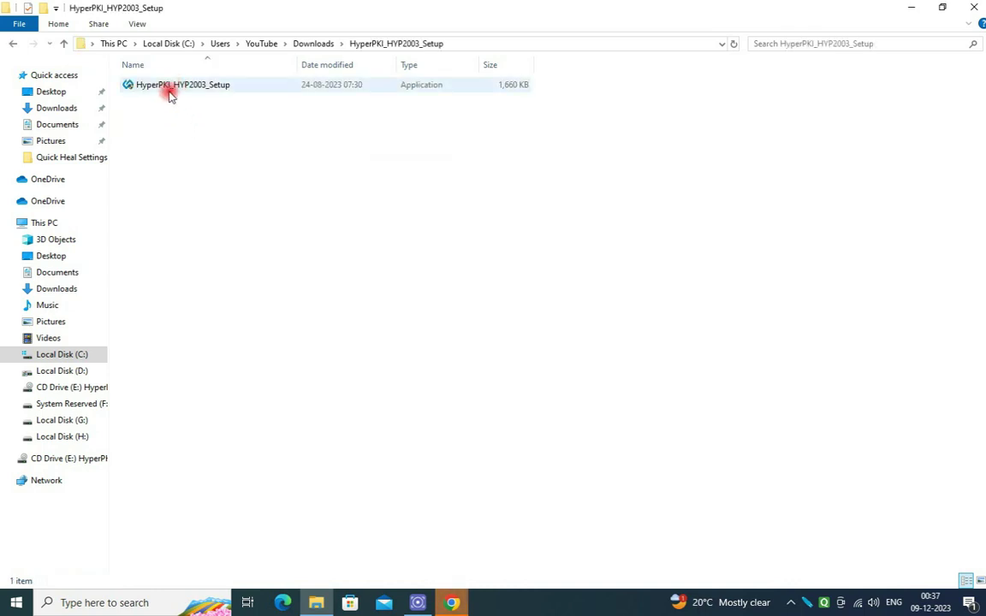
{"action": "left_click", "coordinate": [168, 91]}
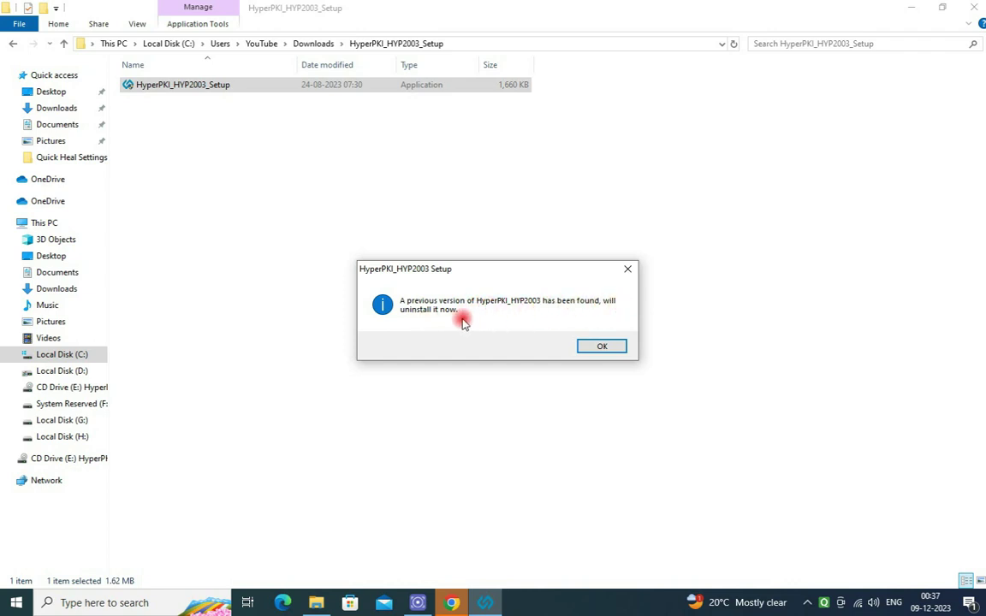
Step: Accept removing the previous HyperPKI version and enable the Signer.Digital Digital Signature extension
{"action": "left_click", "coordinate": [613, 351]}
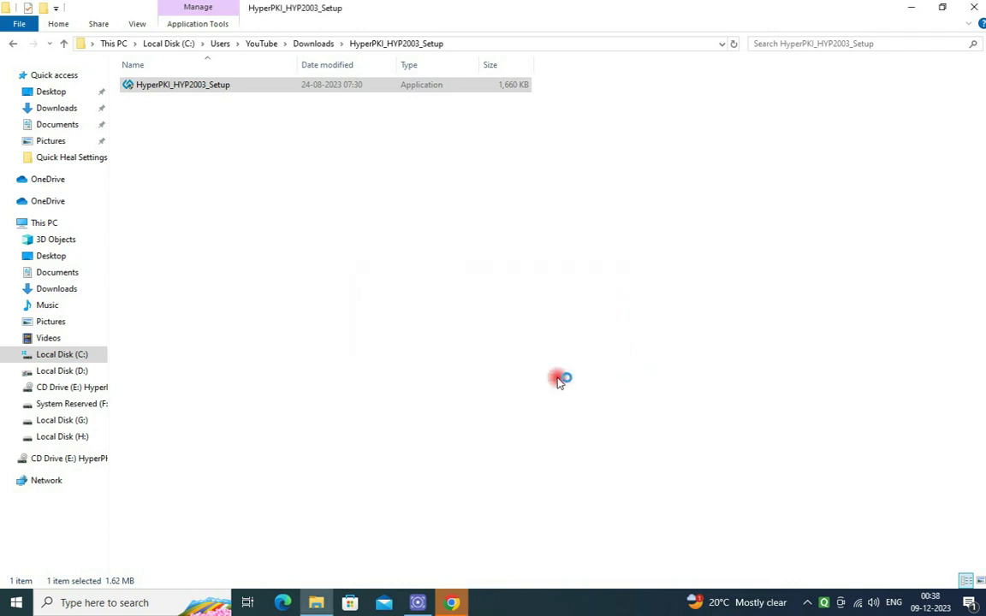
{"action": "left_click", "coordinate": [973, 8]}
{"action": "left_click", "coordinate": [860, 186]}
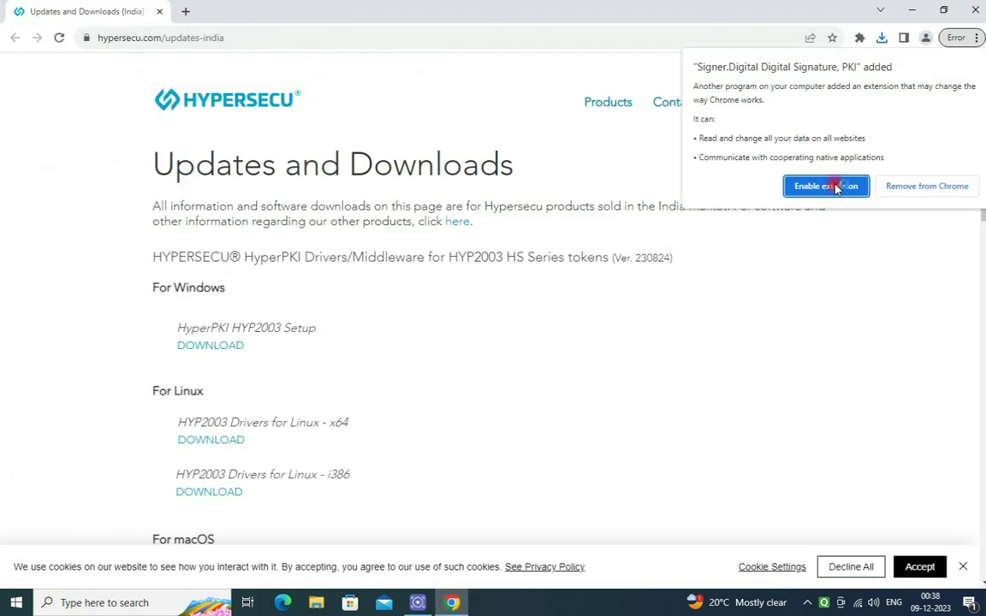
{"action": "left_click", "coordinate": [975, 12]}
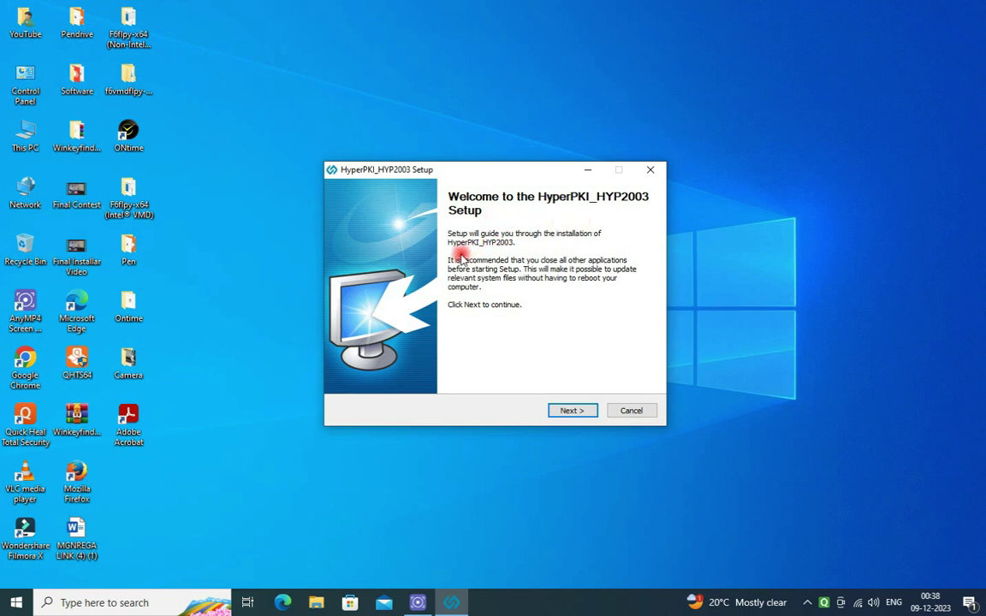
Step: Install into the default folder with Private CSP chosen, then close the completed installer
{"action": "left_click", "coordinate": [570, 411]}
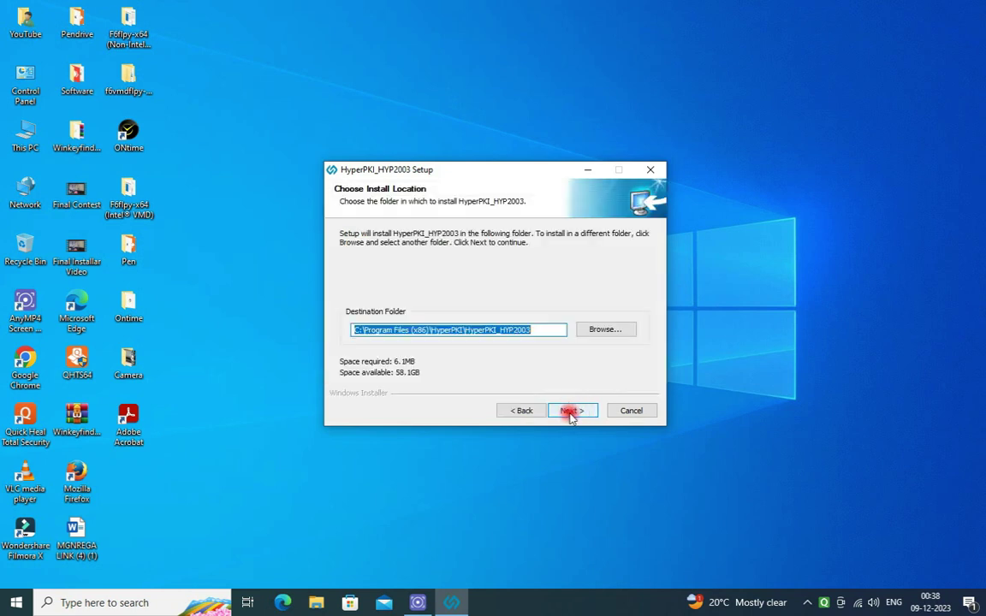
{"action": "left_click", "coordinate": [571, 412]}
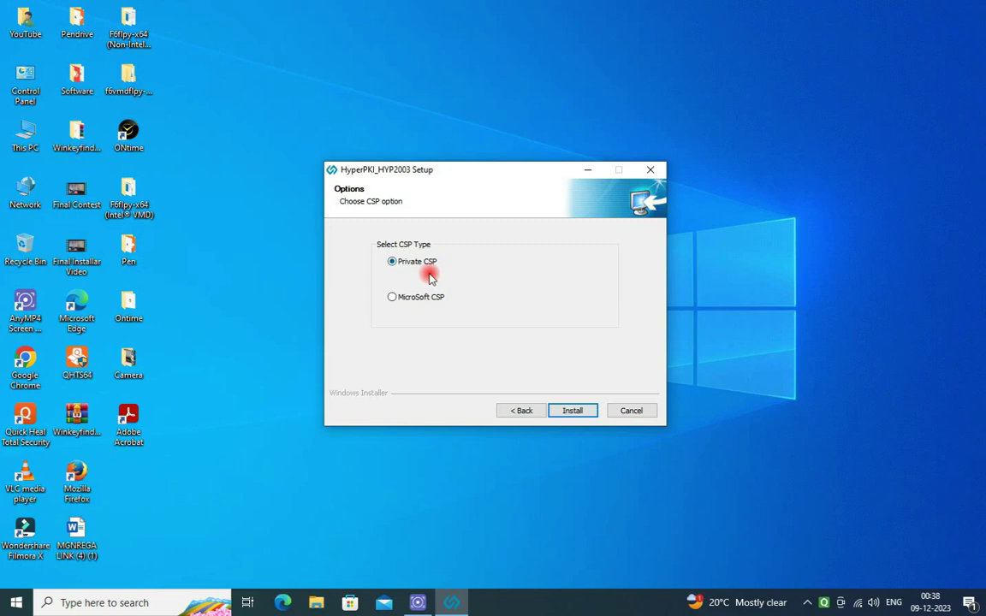
{"action": "left_click", "coordinate": [573, 414]}
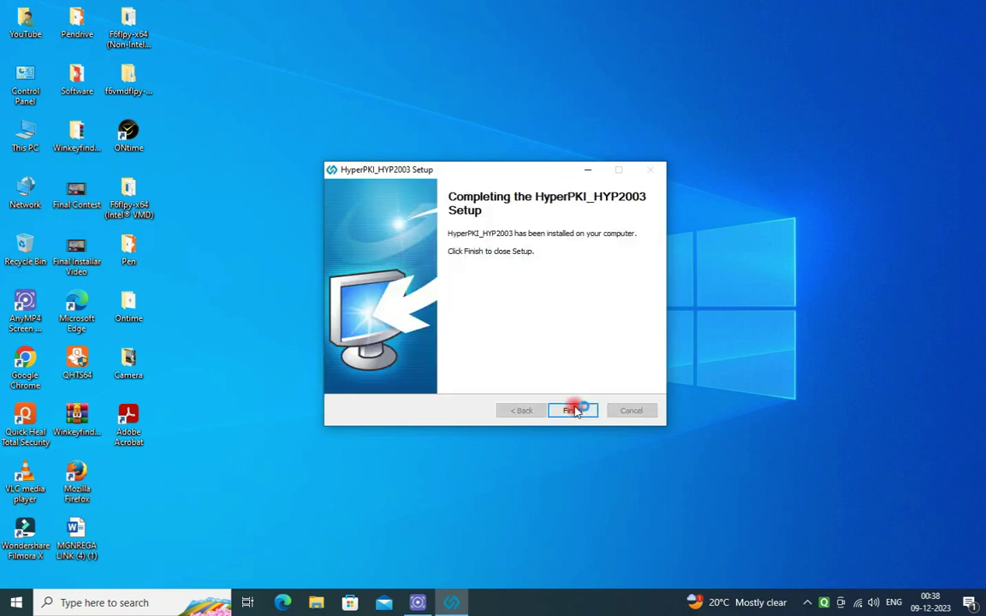
{"action": "left_click", "coordinate": [574, 413]}
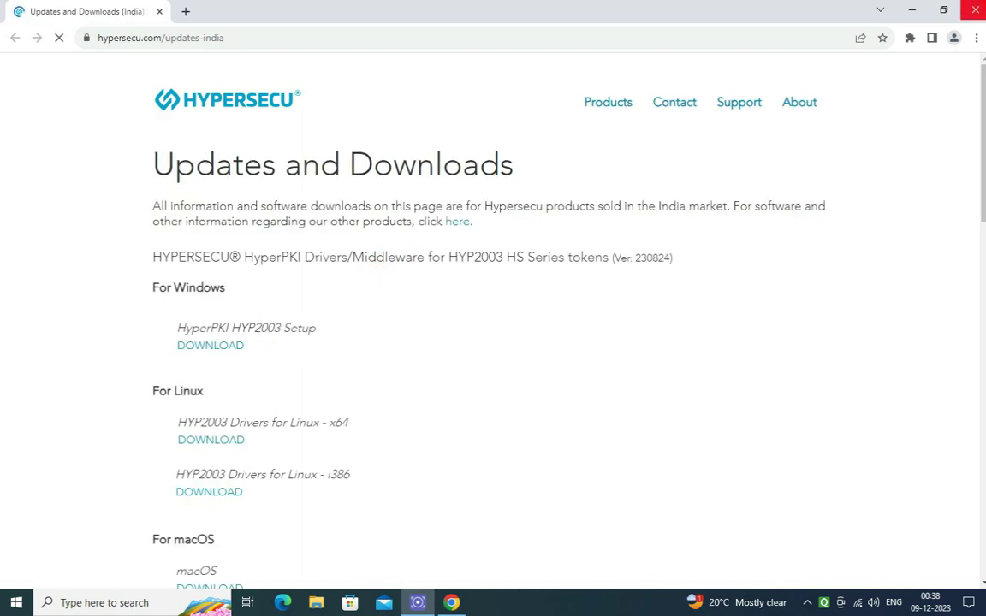
Step: Close the Chrome window showing Hypersecu's India Updates and Downloads page
{"action": "left_click", "coordinate": [977, 12]}
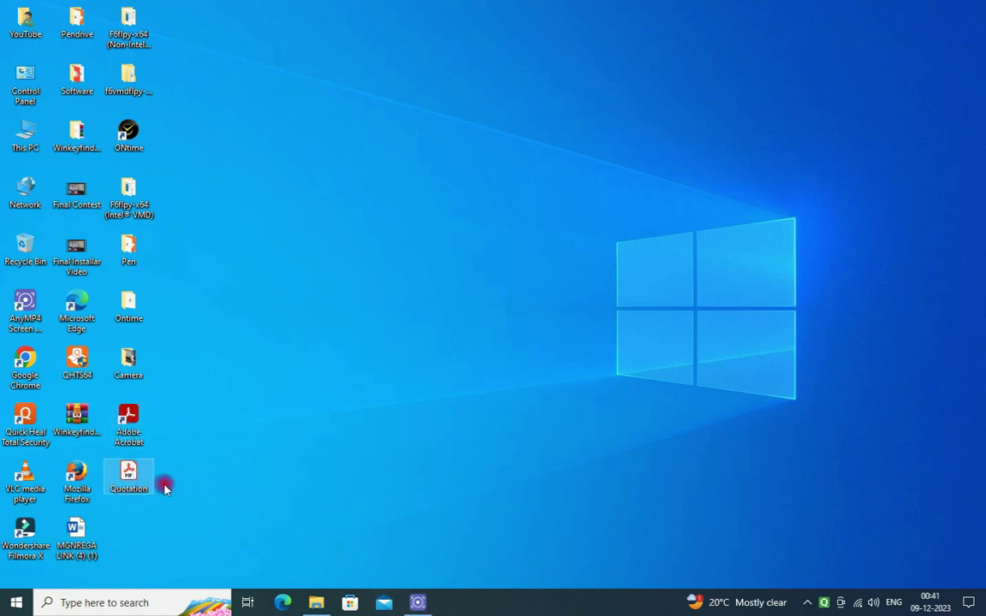
Step: Open Quotation.pdf from the desktop and choose Use a certificate from the full All tools list
{"action": "double_click", "coordinate": [129, 477]}
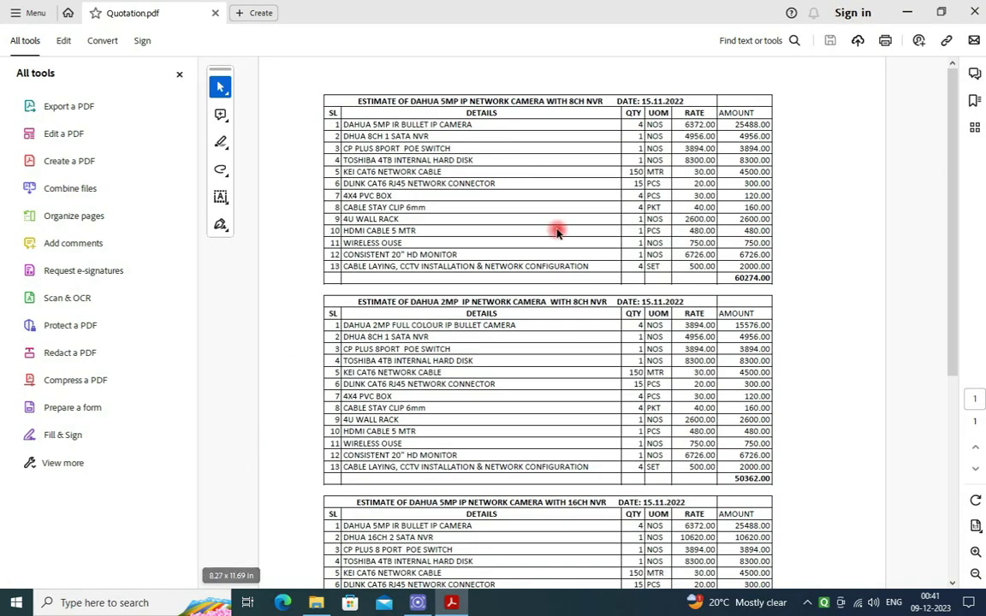
{"action": "scroll", "coordinate": [556, 232], "scroll_direction": "down", "scroll_amount": 8}
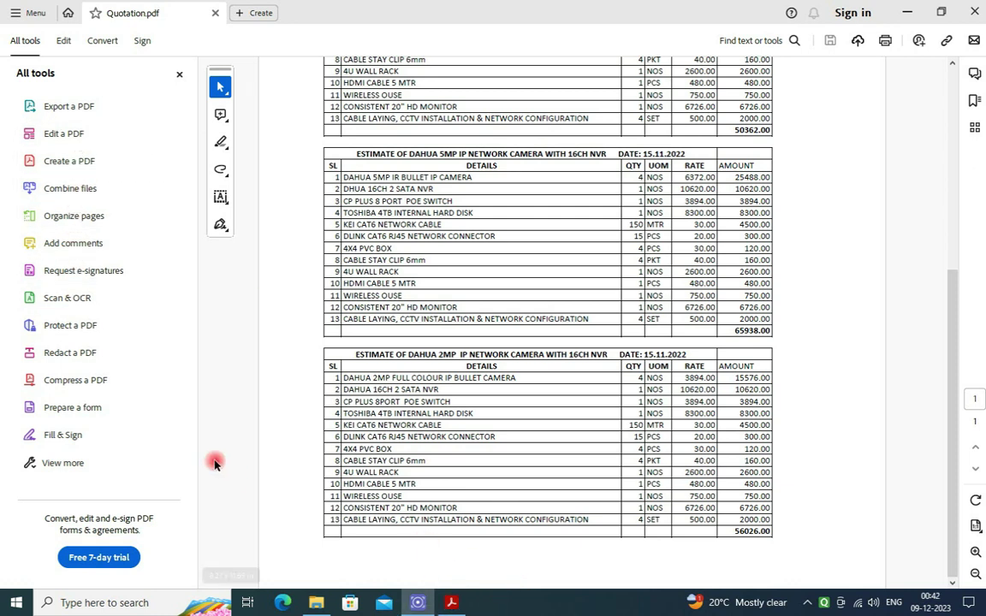
{"action": "left_click", "coordinate": [62, 463]}
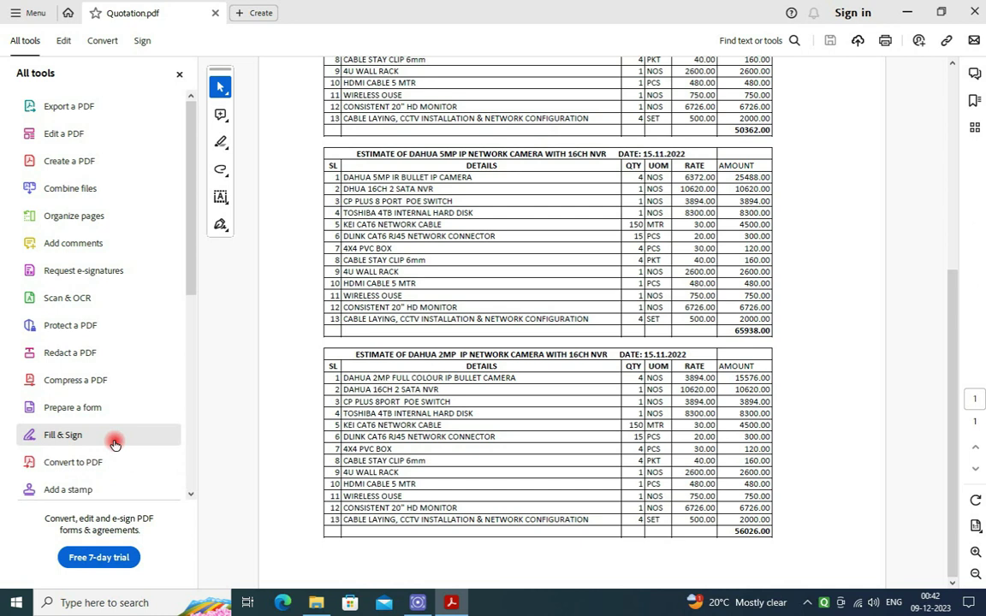
{"action": "left_click_drag", "start_coordinate": [190, 290], "coordinate": [189, 342]}
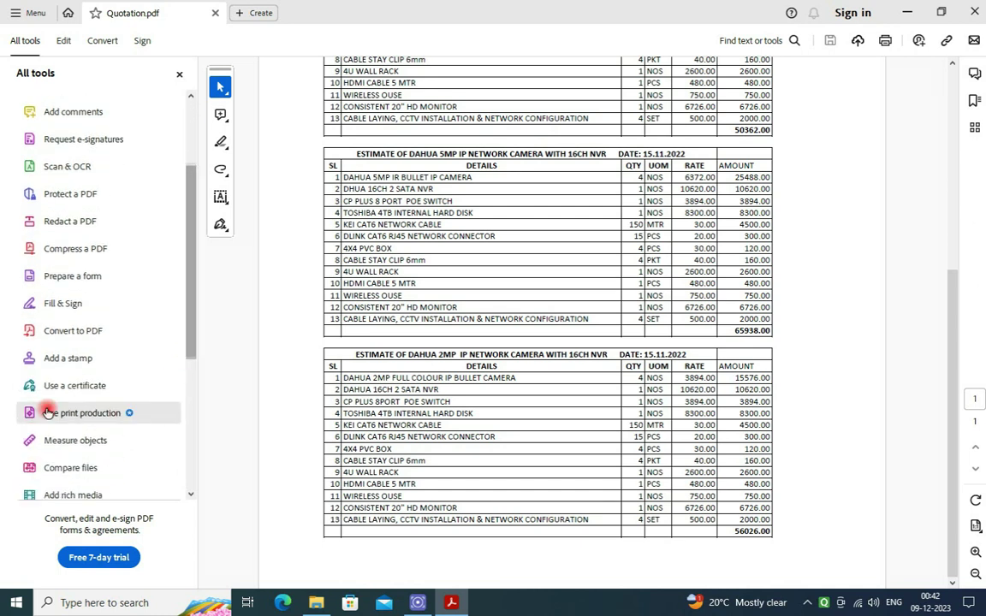
{"action": "left_click", "coordinate": [84, 387]}
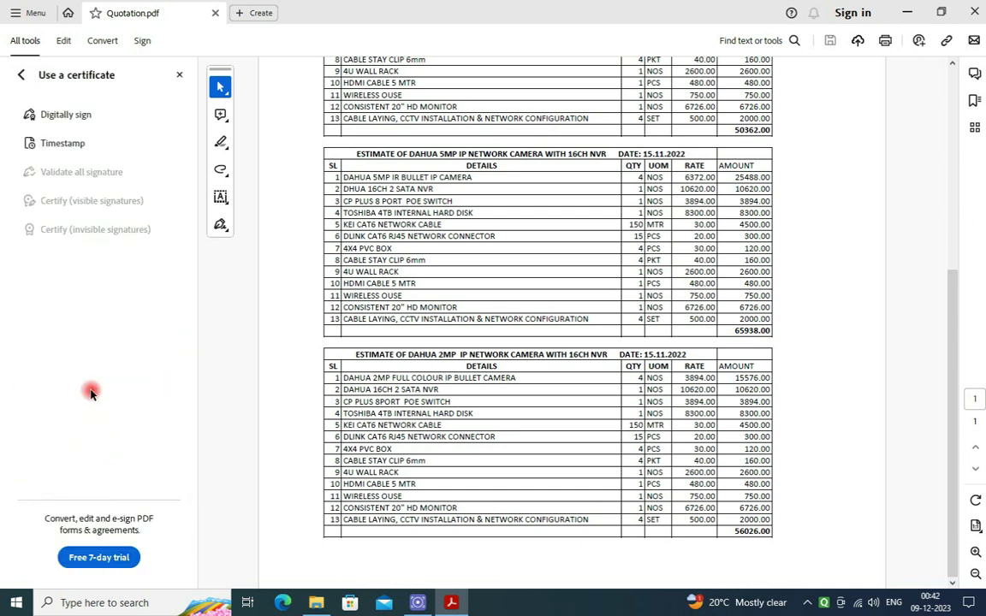
Step: Draw a Digitally sign box right of the last estimate table and pick the Windows Digital ID
{"action": "left_click", "coordinate": [53, 120]}
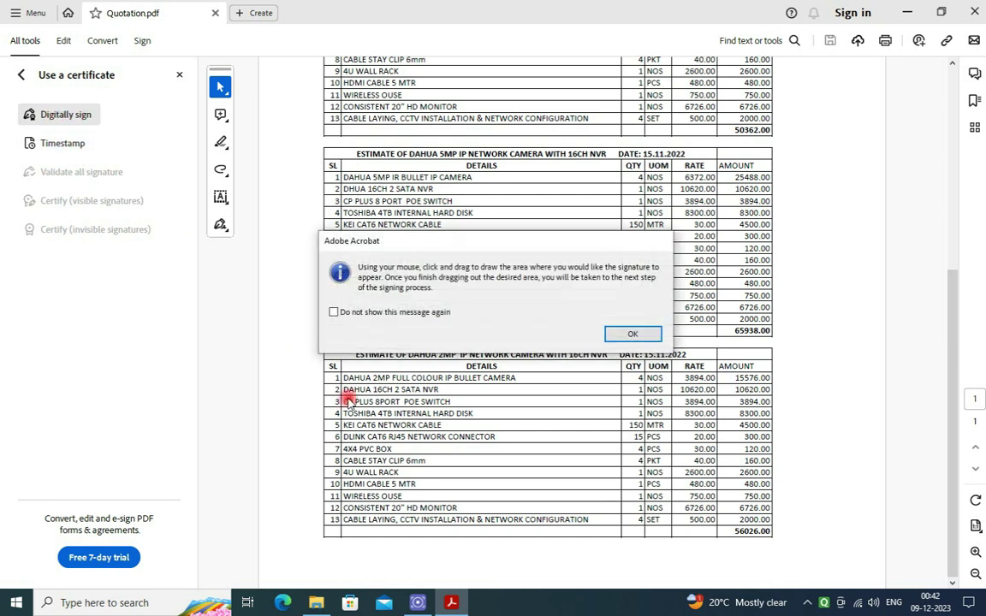
{"action": "left_click", "coordinate": [629, 333]}
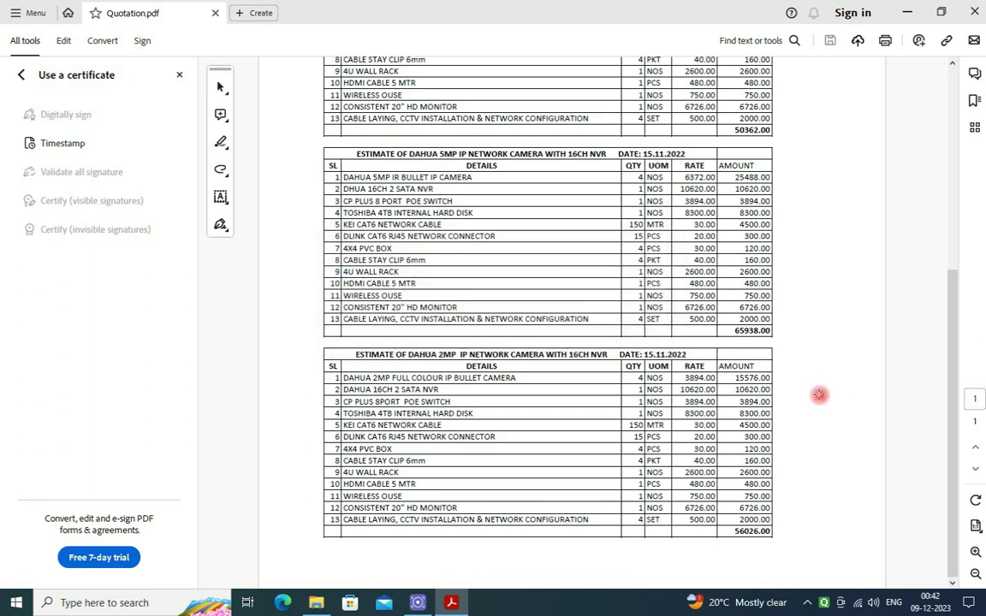
{"action": "mouse_move", "coordinate": [789, 389]}
{"action": "left_mouse_down"}
{"action": "mouse_move", "coordinate": [903, 437]}
{"action": "mouse_move", "coordinate": [941, 523]}
{"action": "mouse_move", "coordinate": [950, 513]}
{"action": "left_mouse_up"}
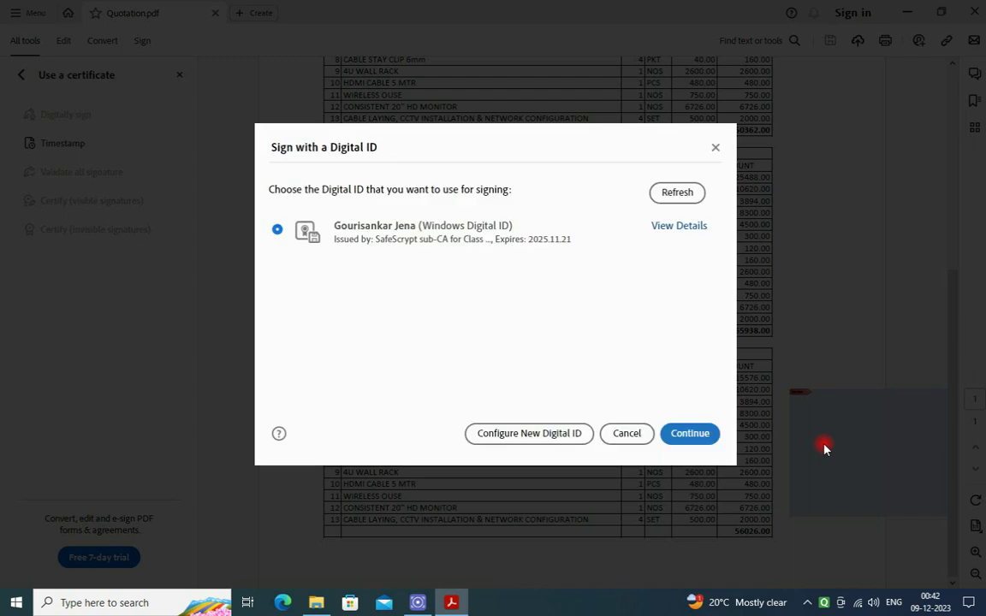
{"action": "left_click", "coordinate": [404, 235]}
{"action": "left_click", "coordinate": [688, 434]}
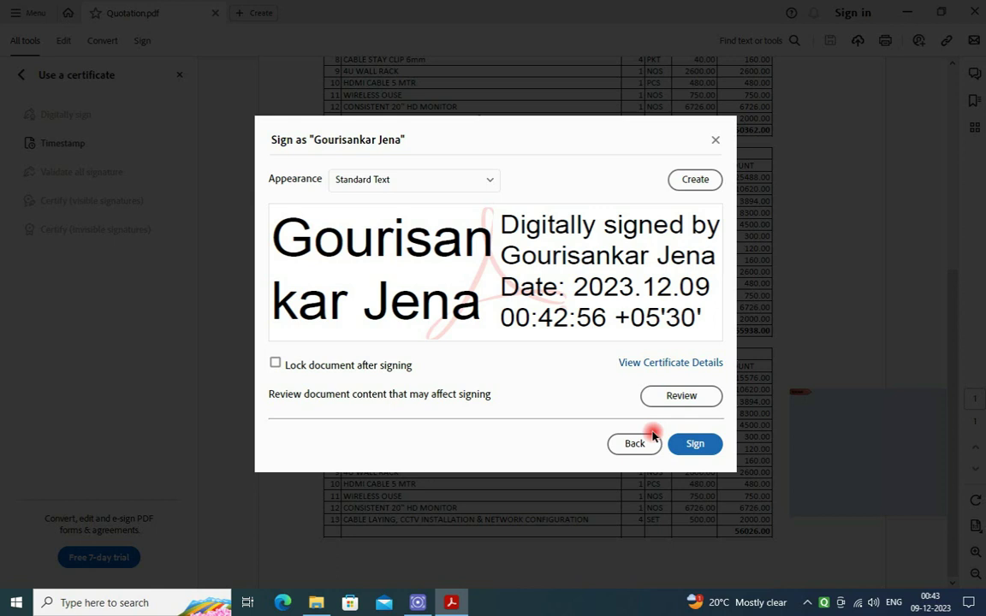
Step: Sign the quotation, save it on the Desktop as 'Quotataion Signed', and log in with the token User PIN
{"action": "left_click", "coordinate": [697, 444]}
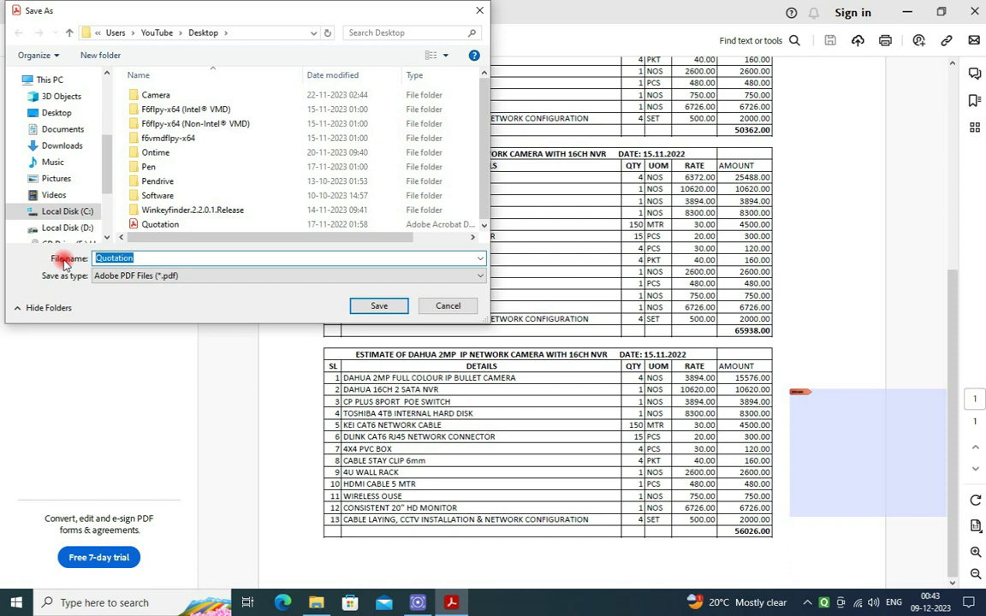
{"action": "type", "text": "Q"}
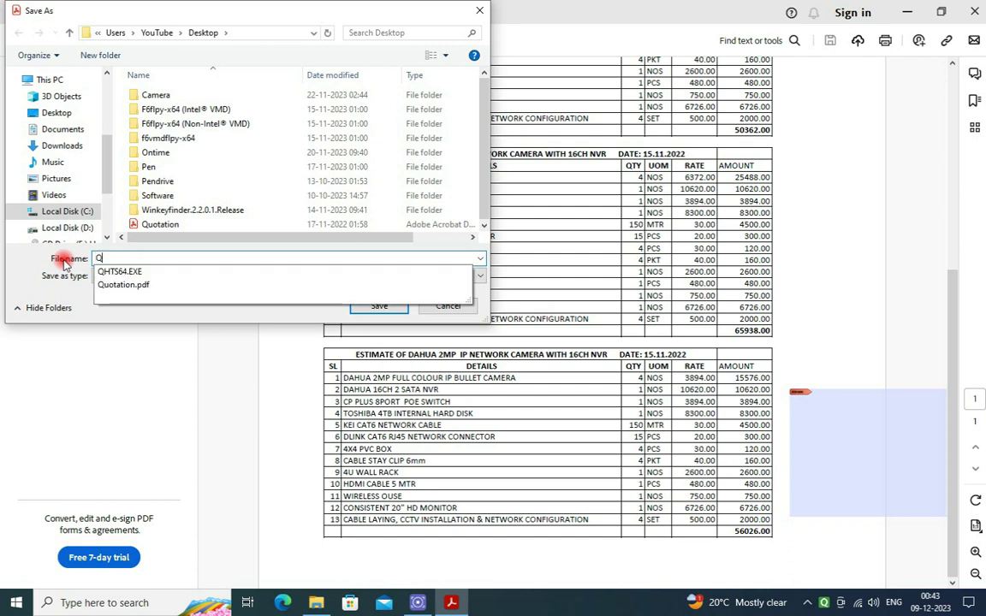
{"action": "type", "text": "uot"}
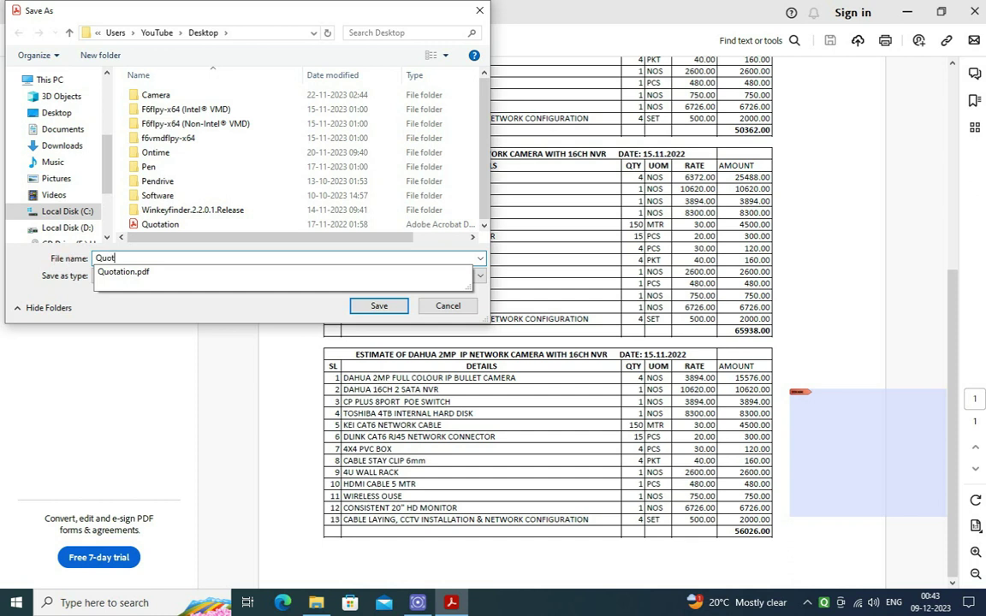
{"action": "type", "text": "ataion Signed"}
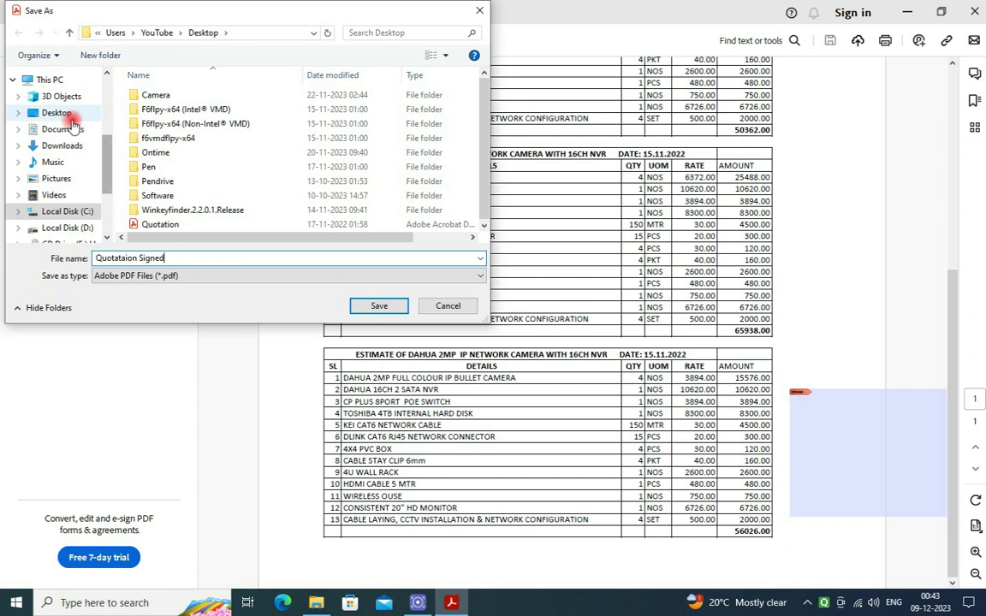
{"action": "left_click", "coordinate": [70, 115]}
{"action": "left_click", "coordinate": [379, 305]}
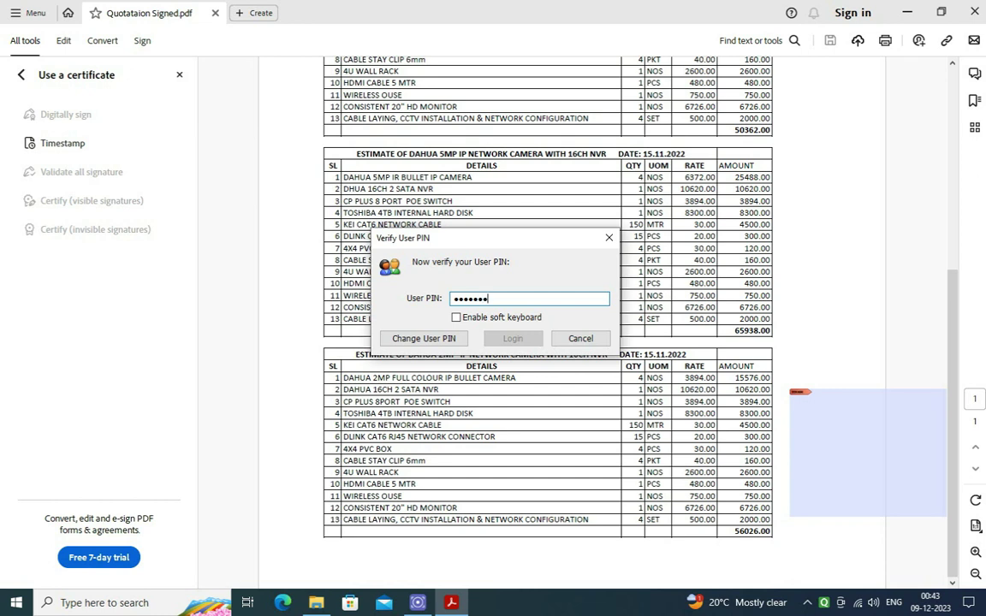
{"action": "type", "text": "•"}
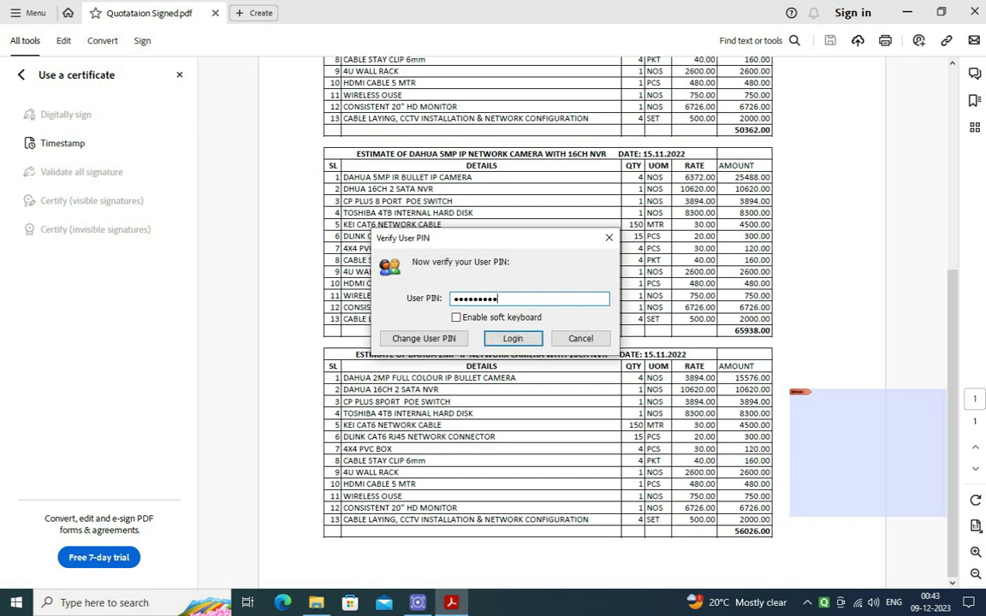
{"action": "left_click", "coordinate": [511, 339]}
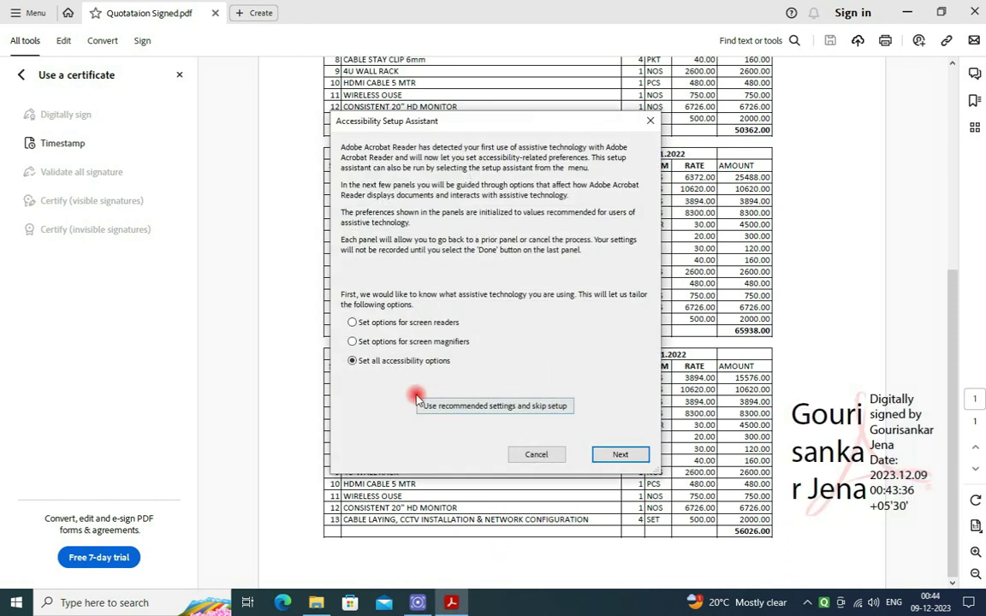
Step: Complete the Accessibility Setup Assistant with all options set, then close Acrobat
{"action": "left_click", "coordinate": [351, 360]}
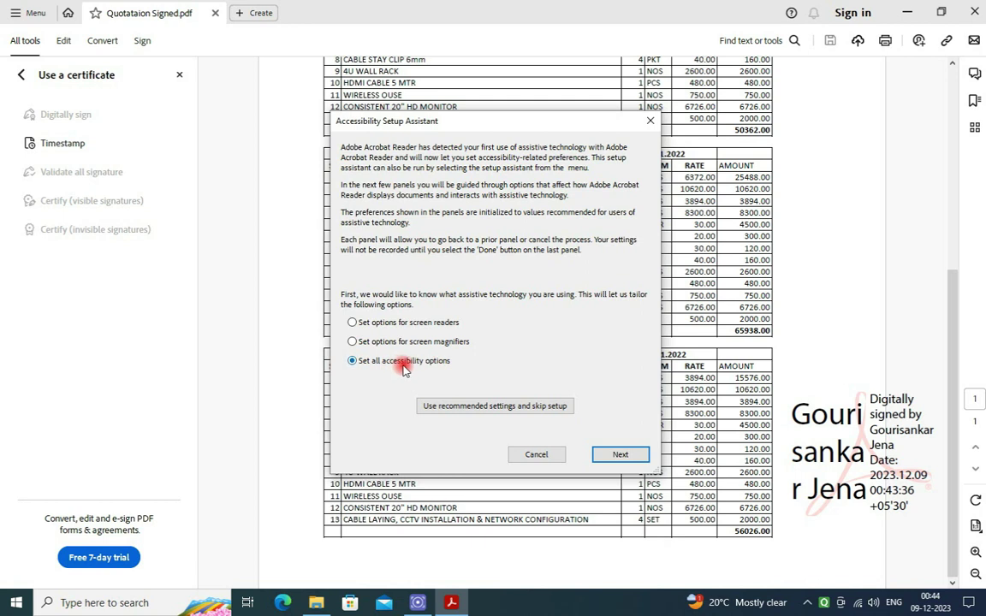
{"action": "left_click", "coordinate": [624, 457]}
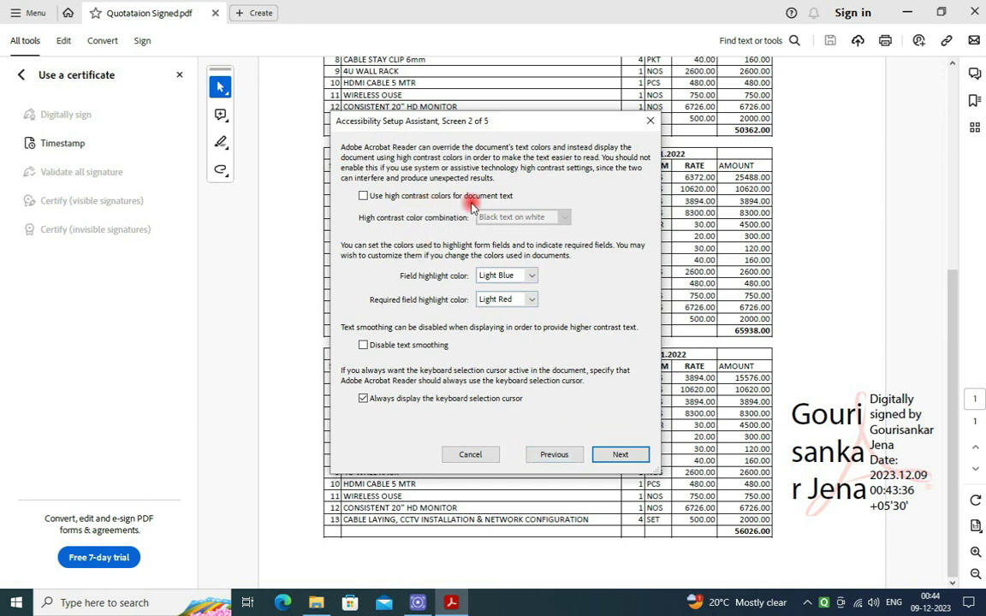
{"action": "left_click", "coordinate": [622, 455]}
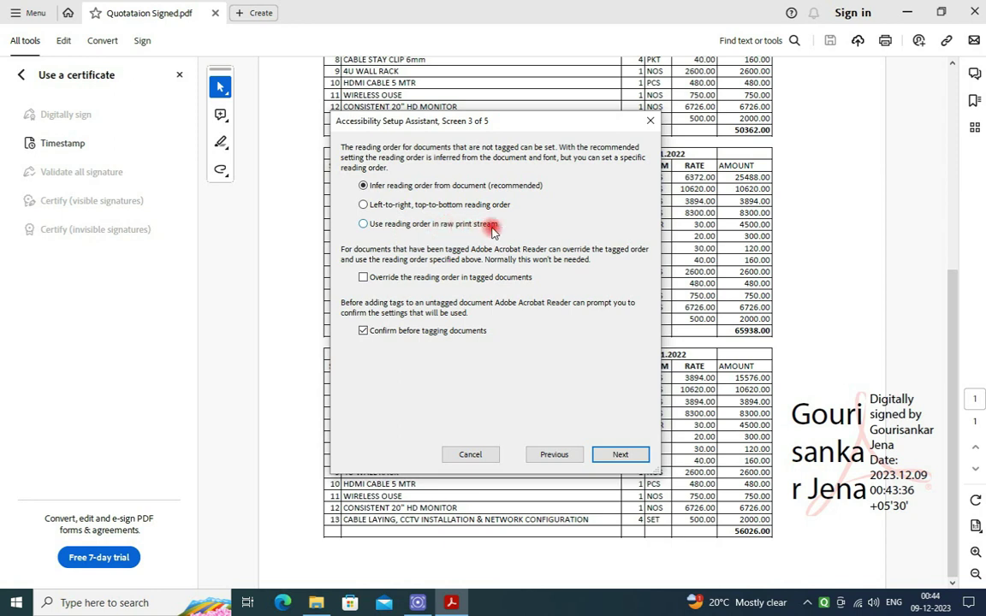
{"action": "left_click", "coordinate": [627, 455]}
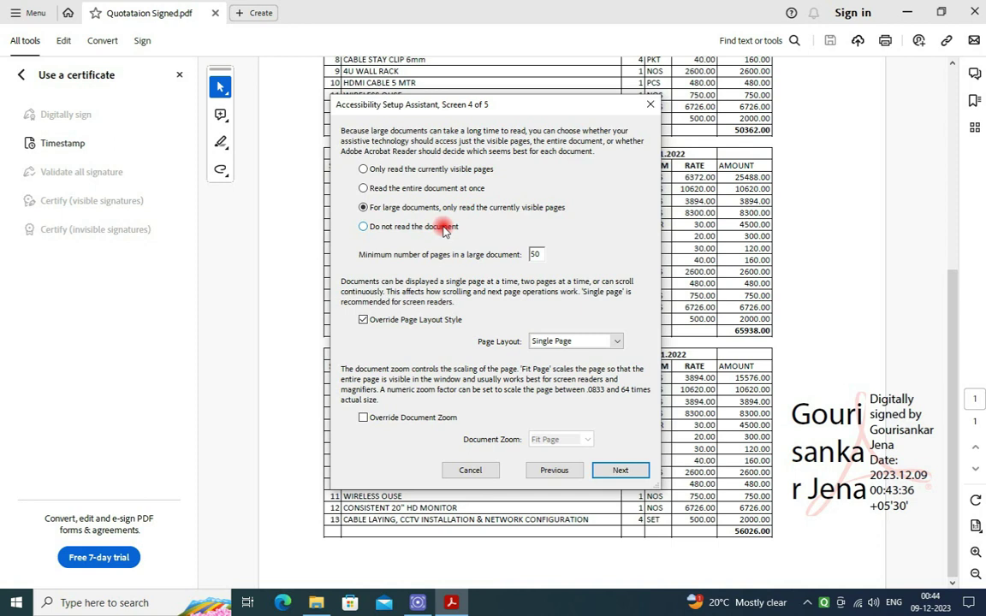
{"action": "left_click", "coordinate": [622, 471]}
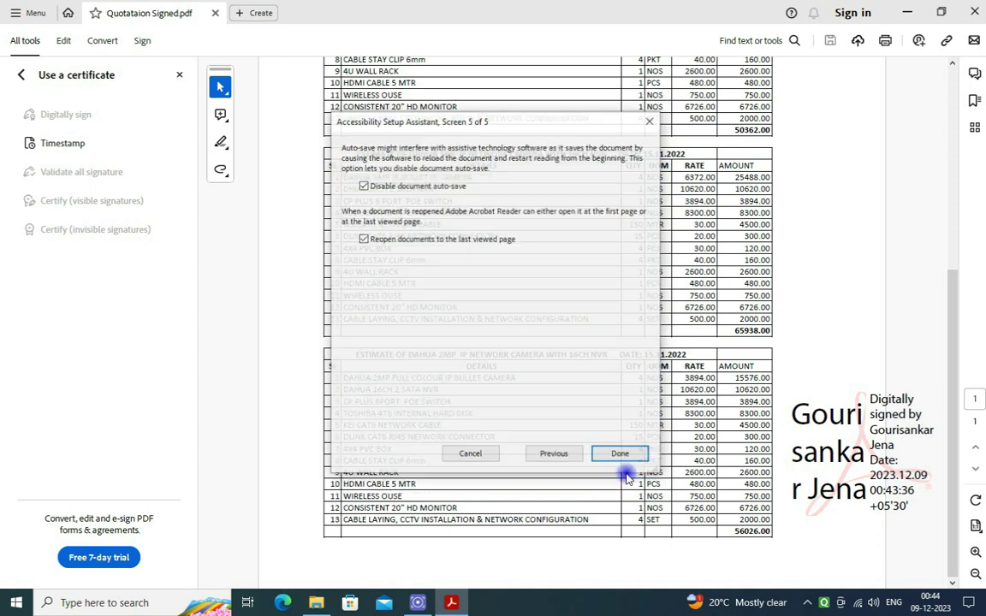
{"action": "left_click", "coordinate": [620, 455]}
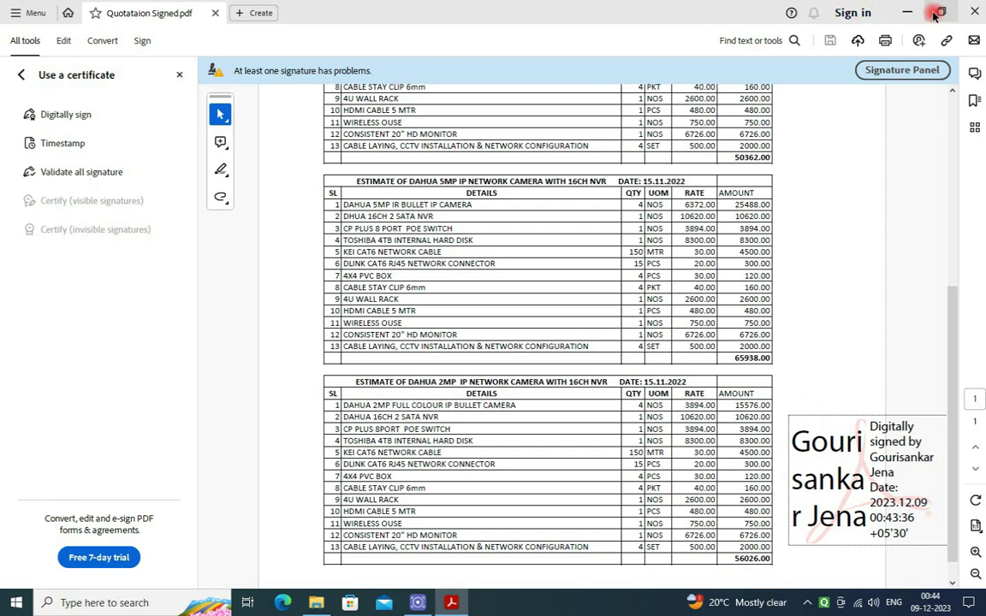
{"action": "left_click", "coordinate": [967, 23]}
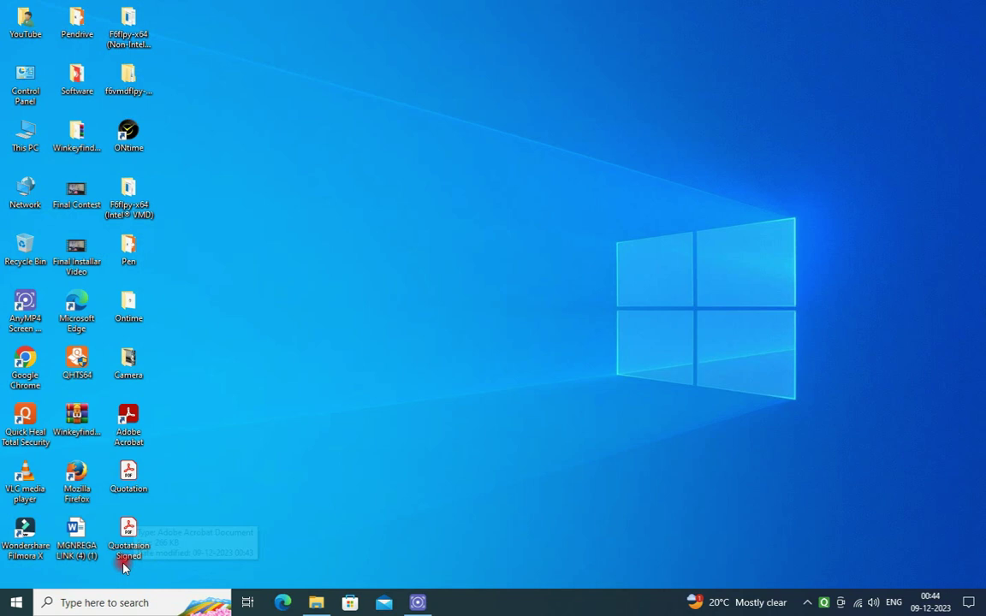
{"action": "left_click", "coordinate": [343, 460]}
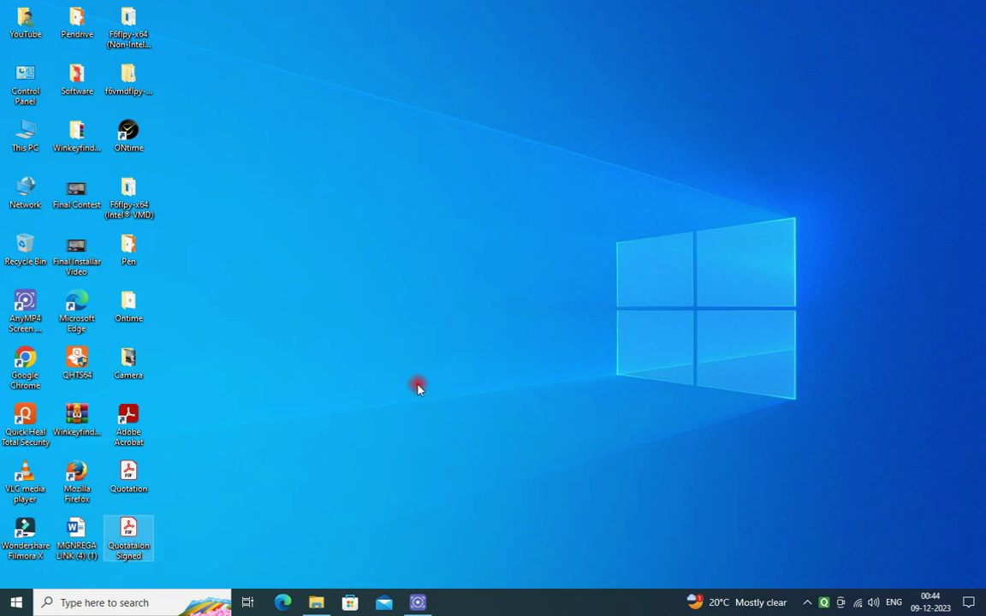